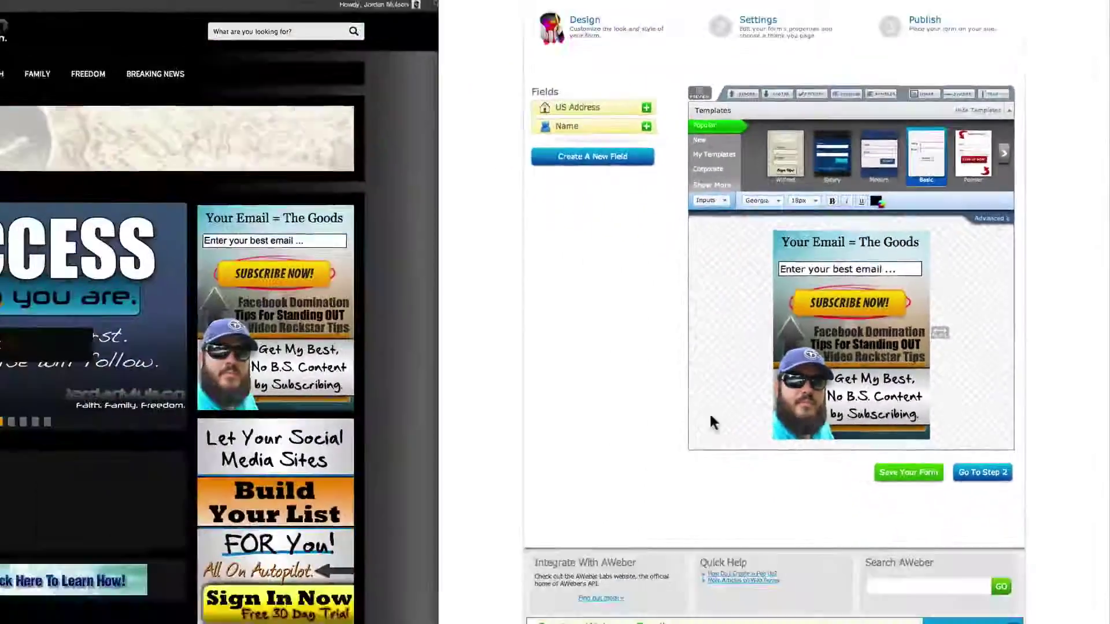
key(F11)
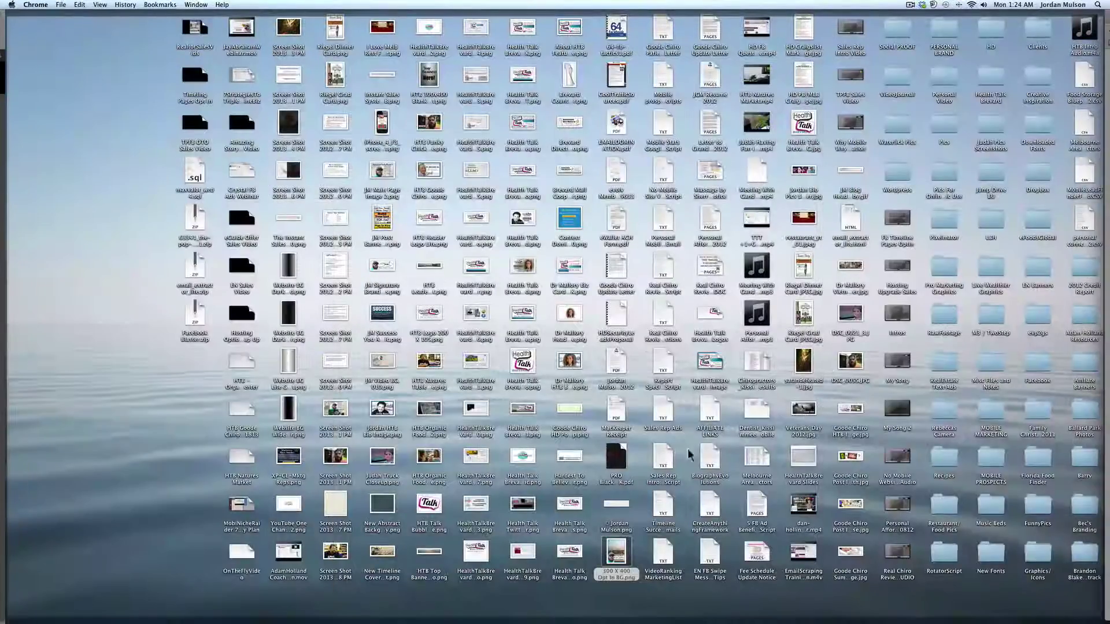
key(space)
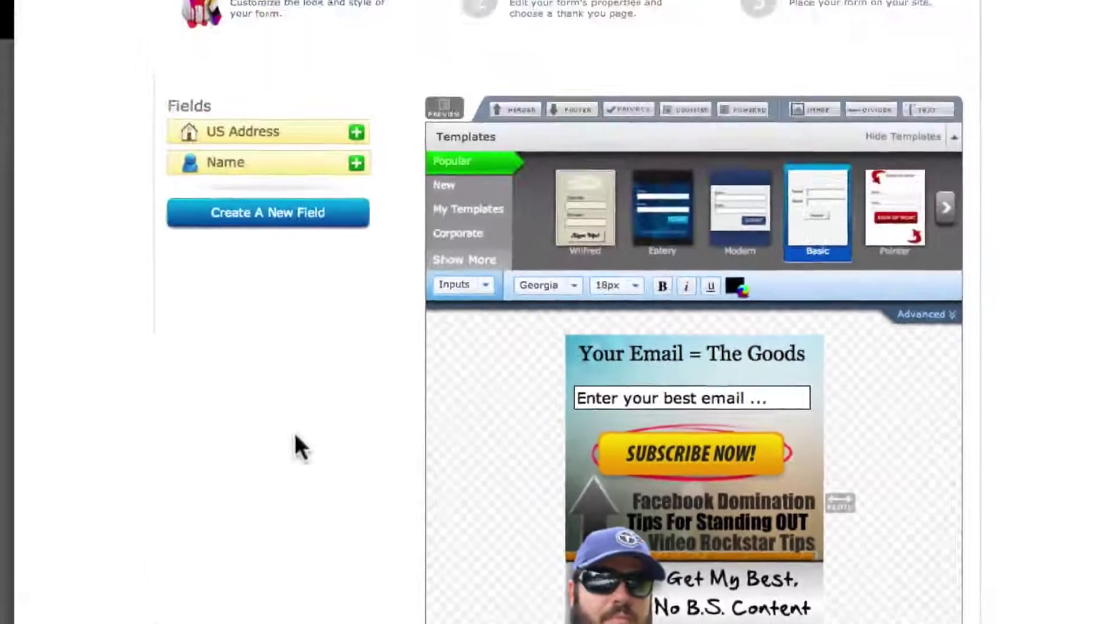
From the Sign Up Forms list, start creating a new sign up form
scroll(314, 490, down, 1)
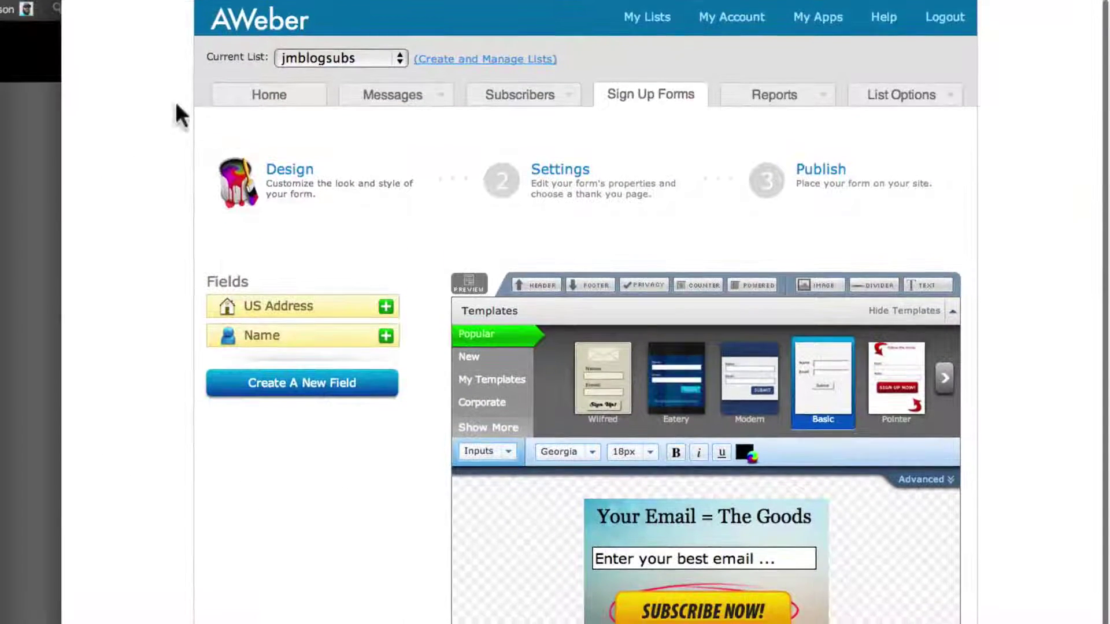
click(639, 102)
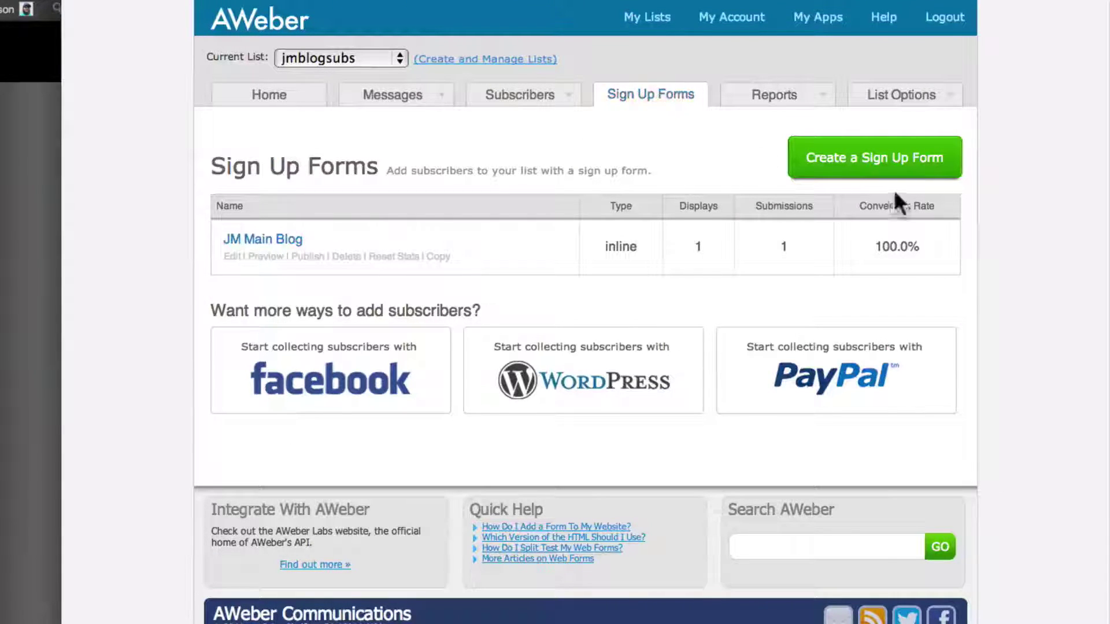
click(884, 166)
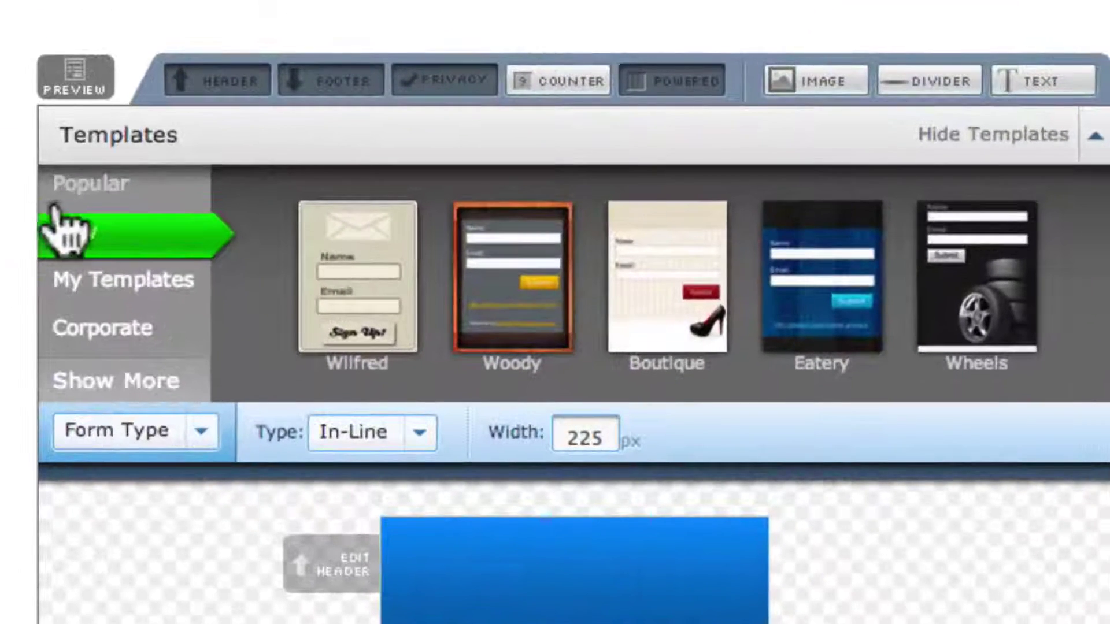
Load the Basic template from the Popular templates
click(91, 186)
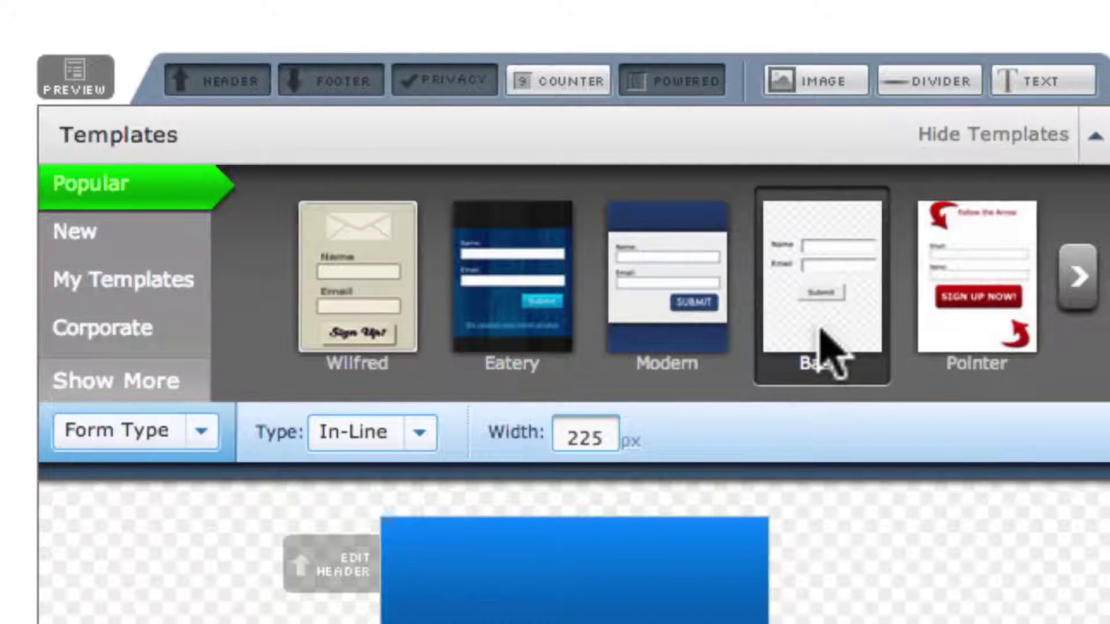
click(852, 354)
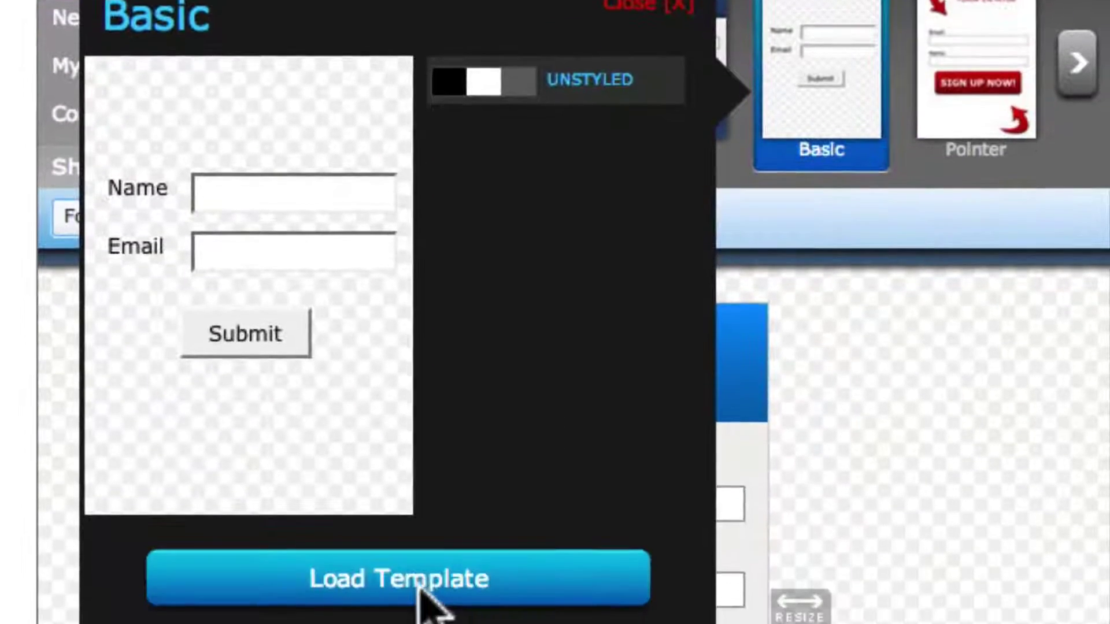
click(404, 595)
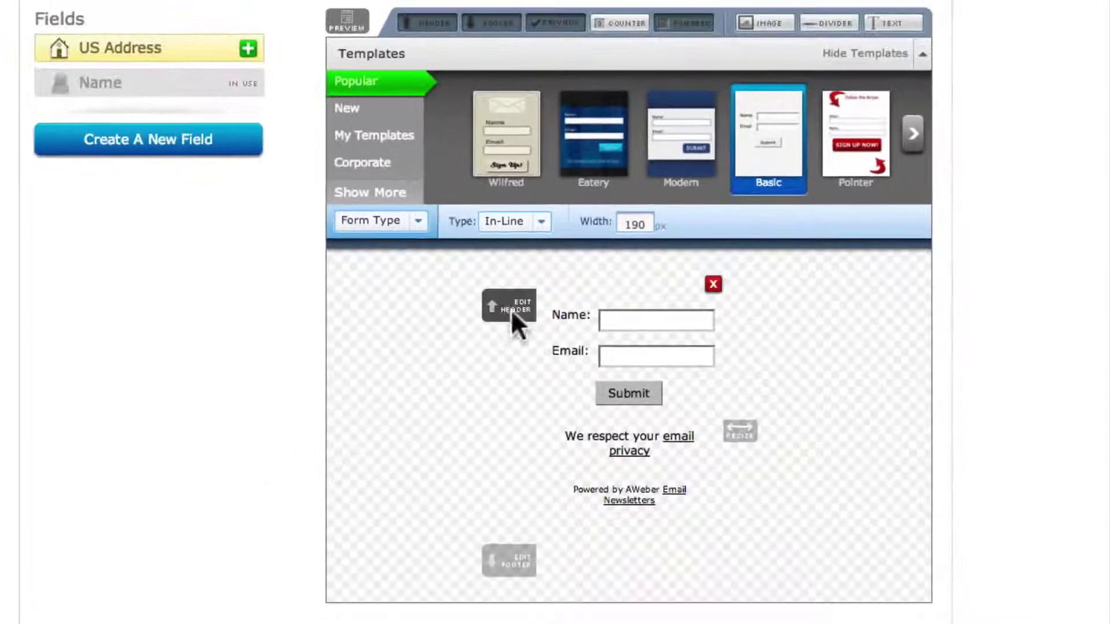
Remove the header, Name field, privacy notice, Powered by AWeber line and footer
click(713, 284)
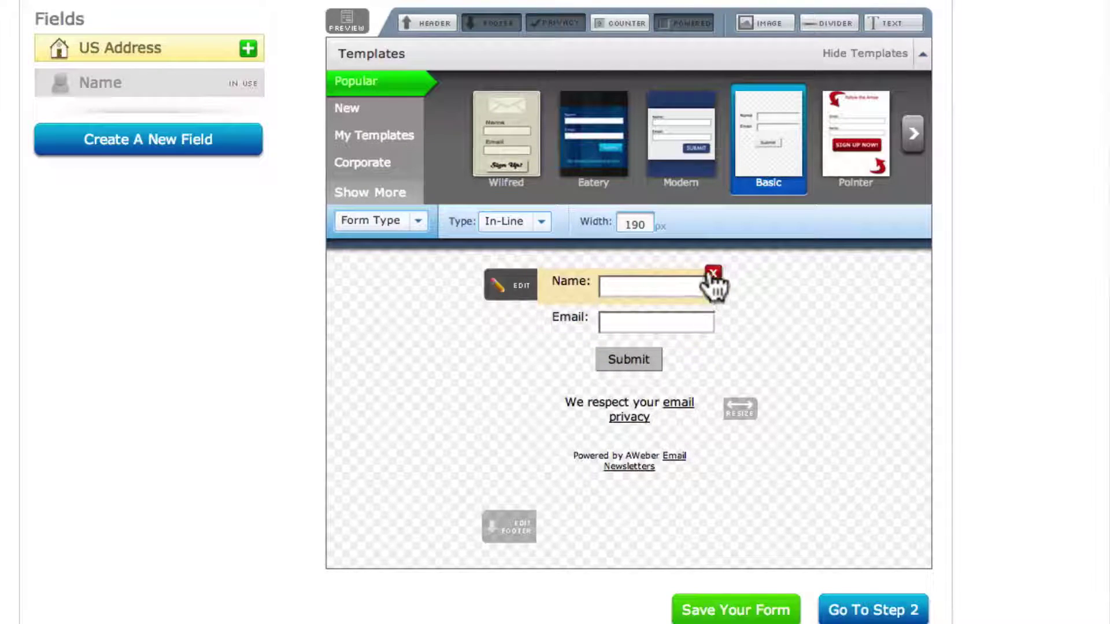
click(713, 274)
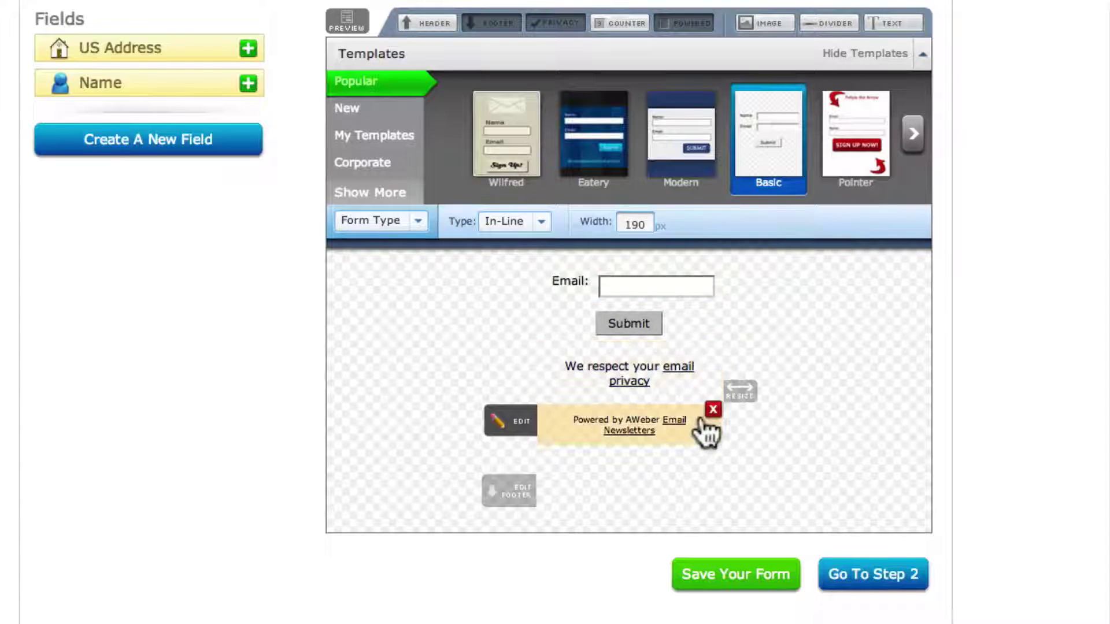
click(712, 350)
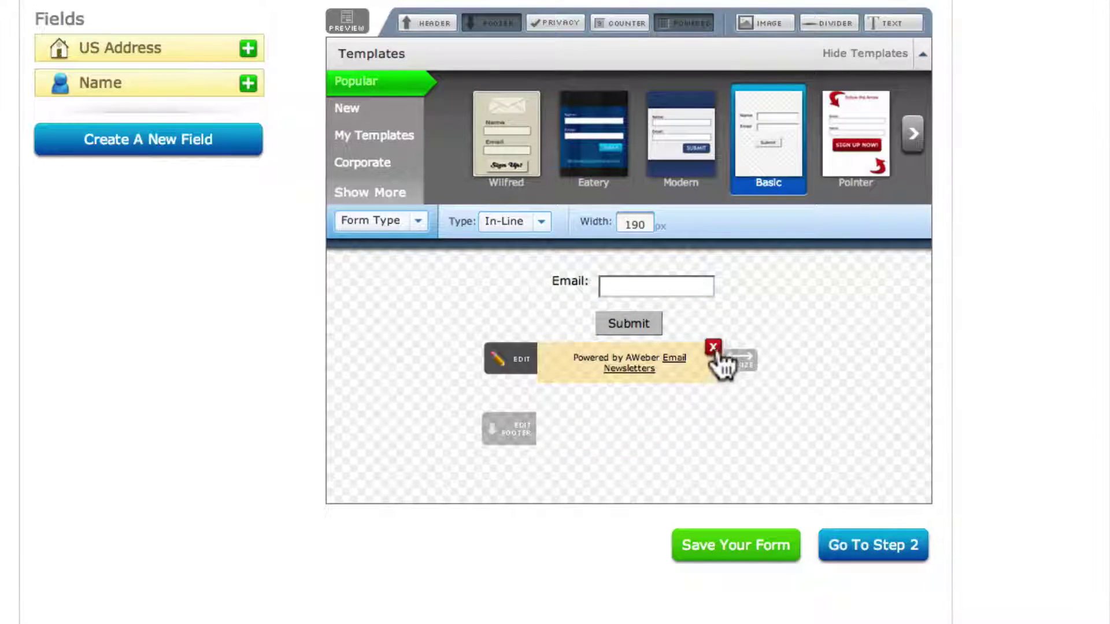
click(711, 349)
click(713, 361)
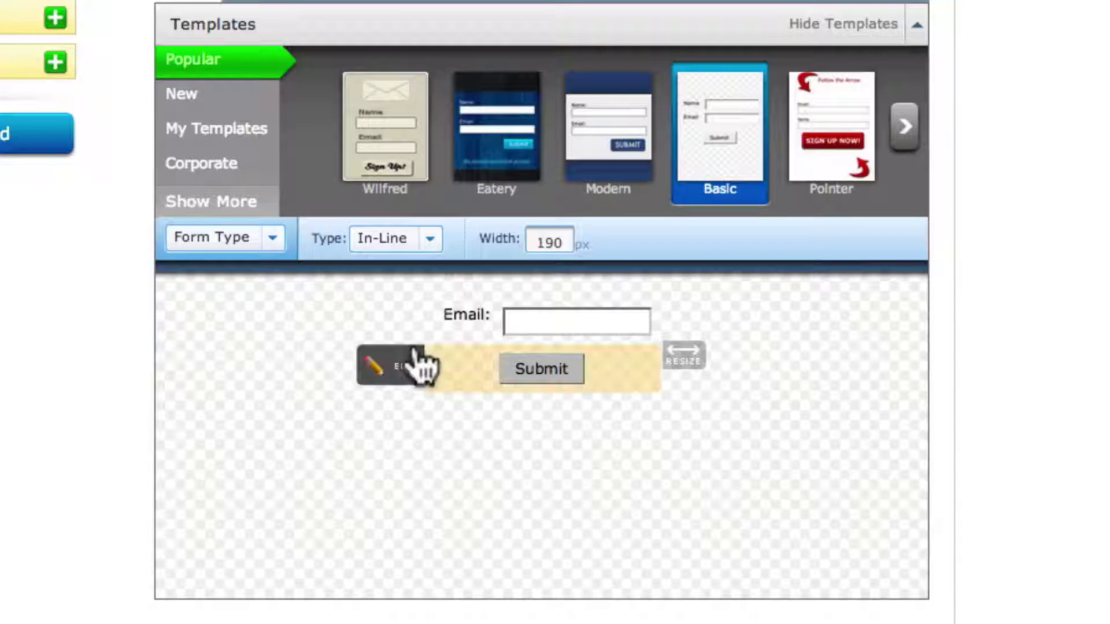
Change the form width from 190 to 300 px in the Form Type settings
click(272, 238)
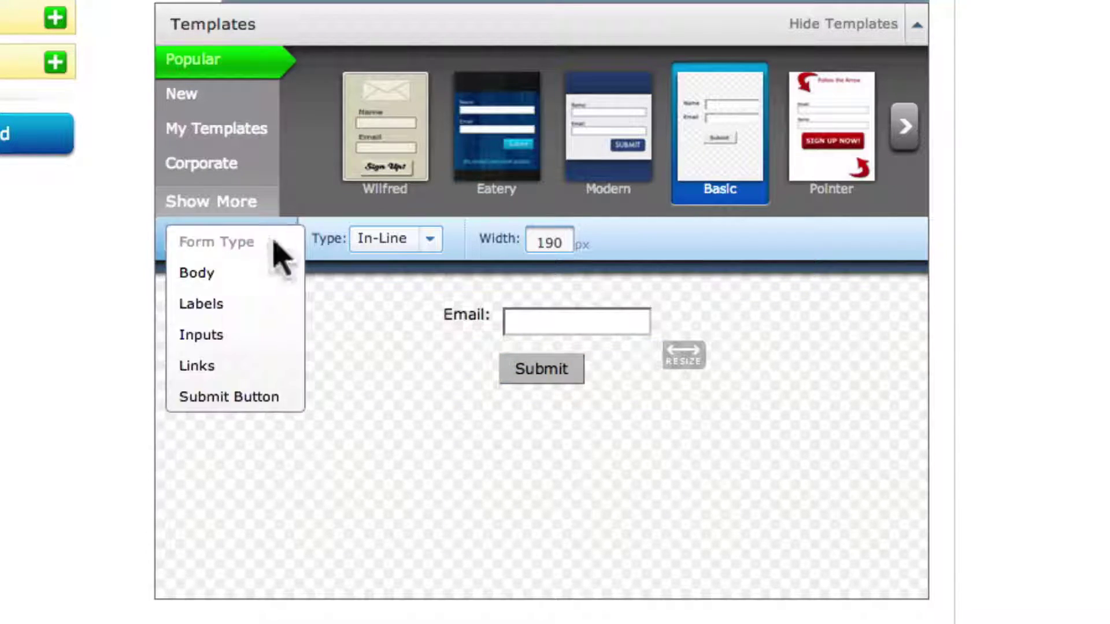
click(226, 279)
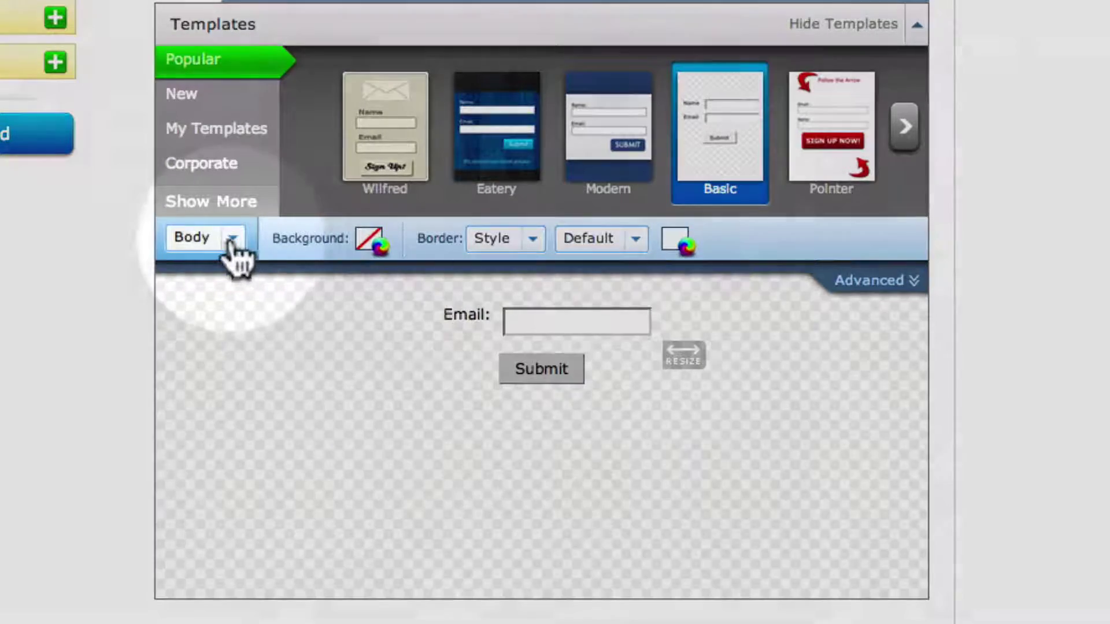
click(231, 238)
click(230, 242)
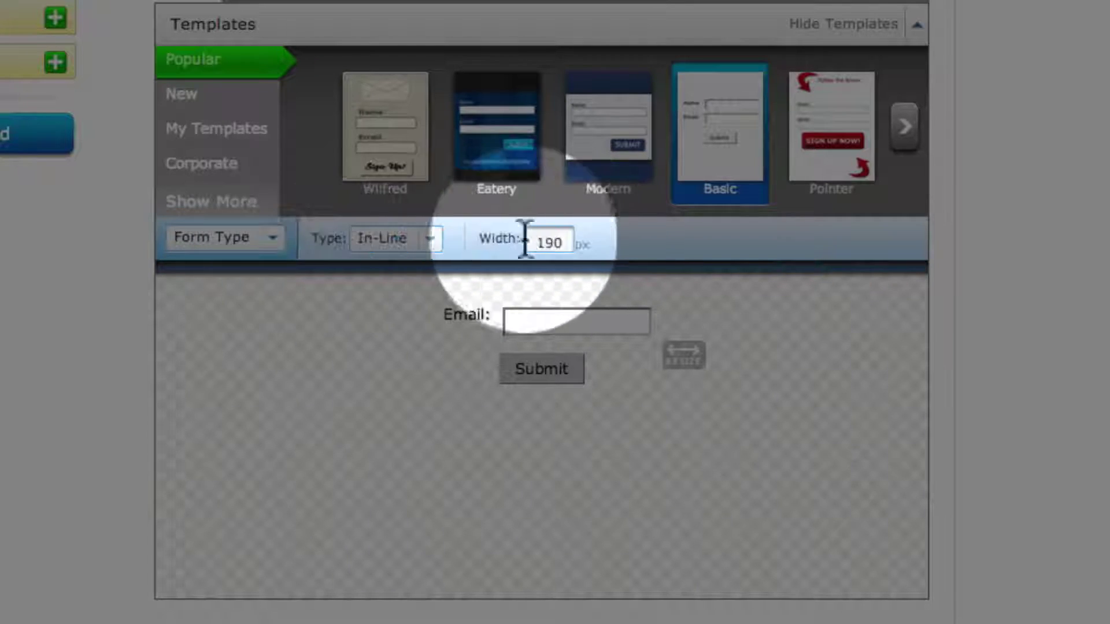
double_click(570, 241)
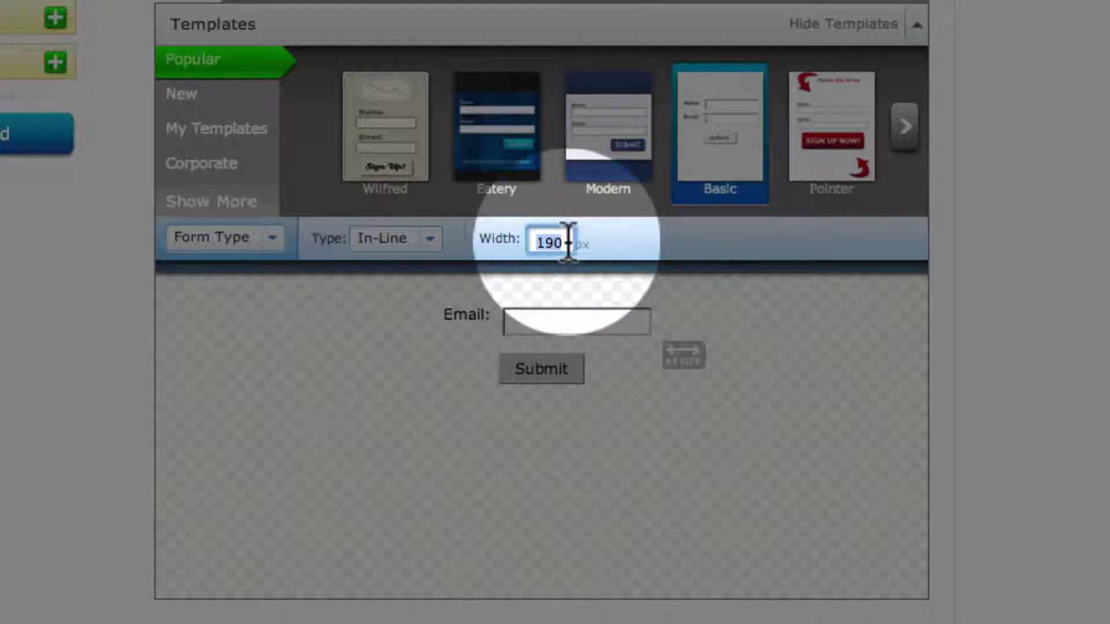
text(3)
key(BackSpace)
key(BackSpace)
key(BackSpace)
key(BackSpace)
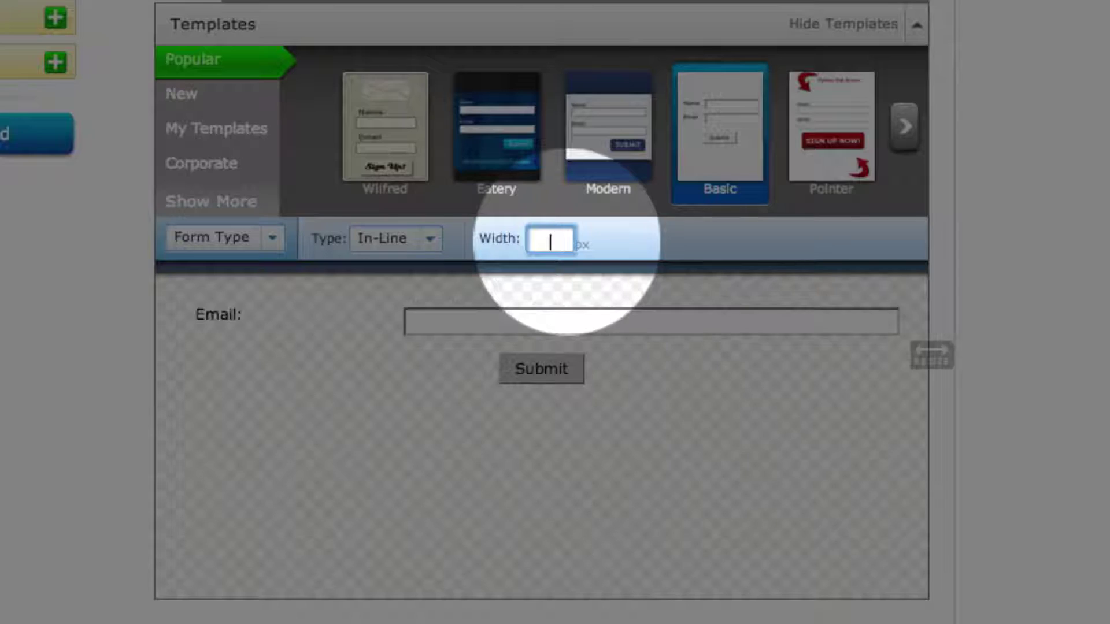
text(300)
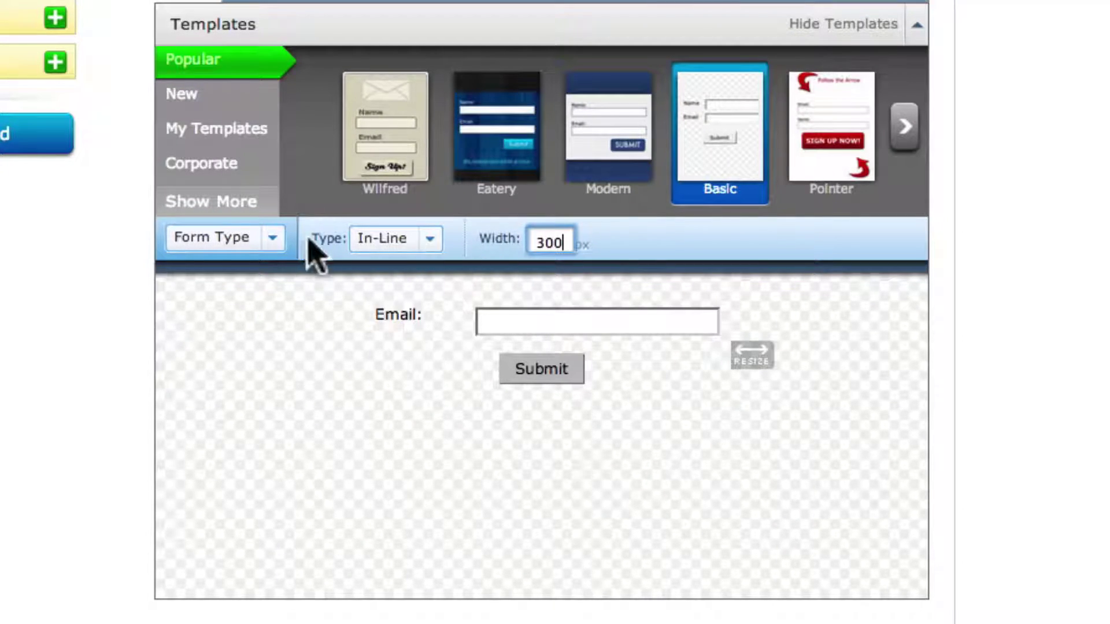
Show the form body's advanced background image and padding settings
click(273, 238)
click(230, 278)
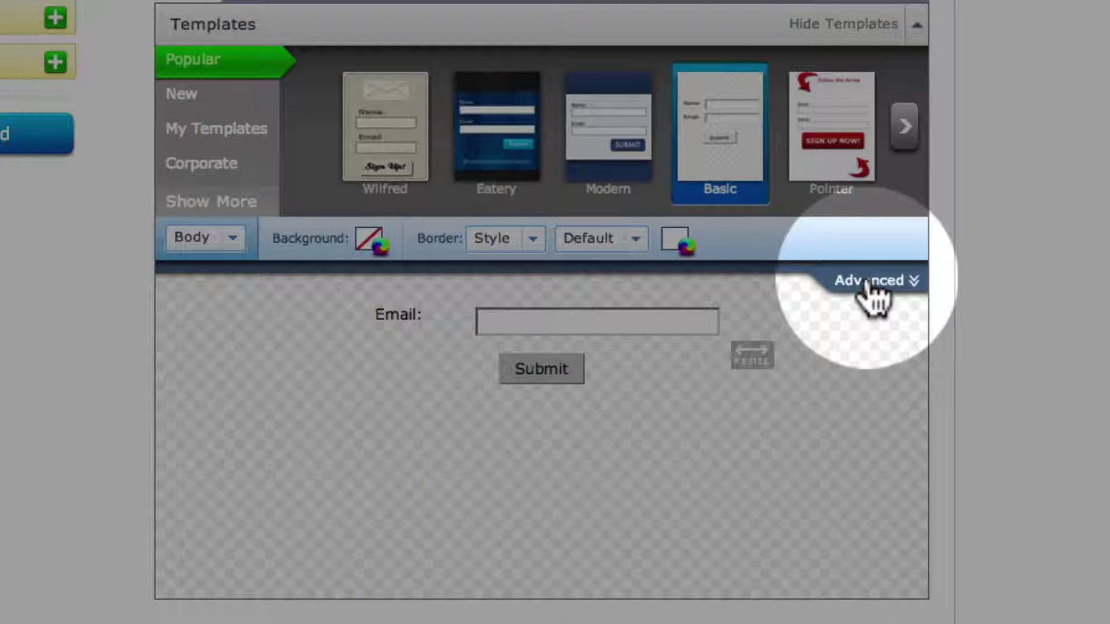
click(870, 281)
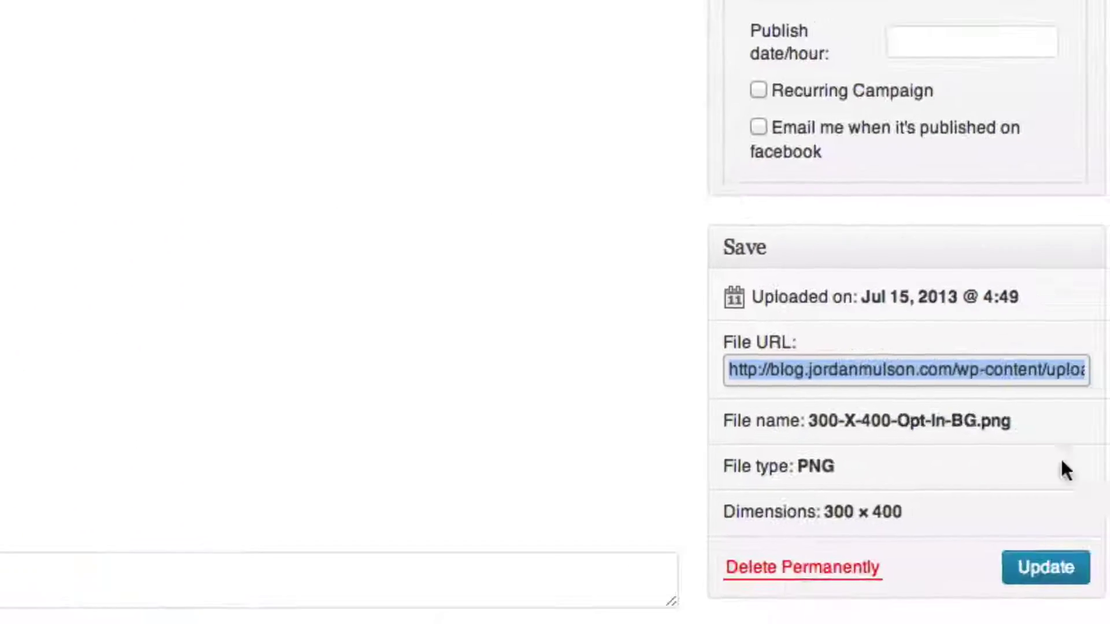
Select the file URL of 300-X-400-Opt-In-BG.png in WordPress for copying
click(962, 369)
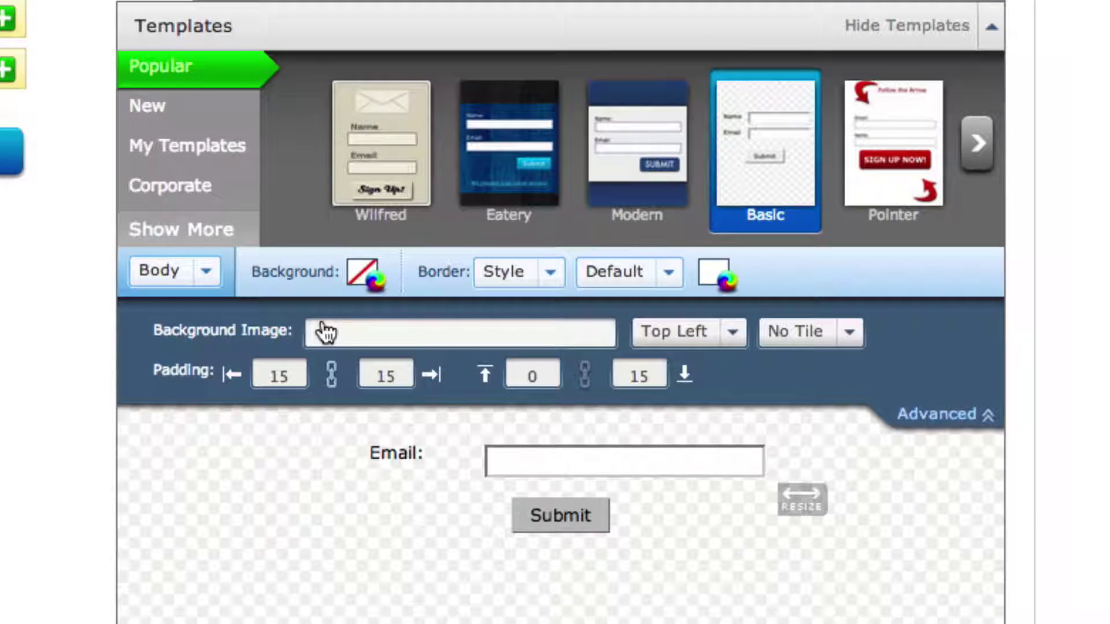
Paste the 300-X-400-Opt-In-BG.png URL as the form body's background image
click(326, 336)
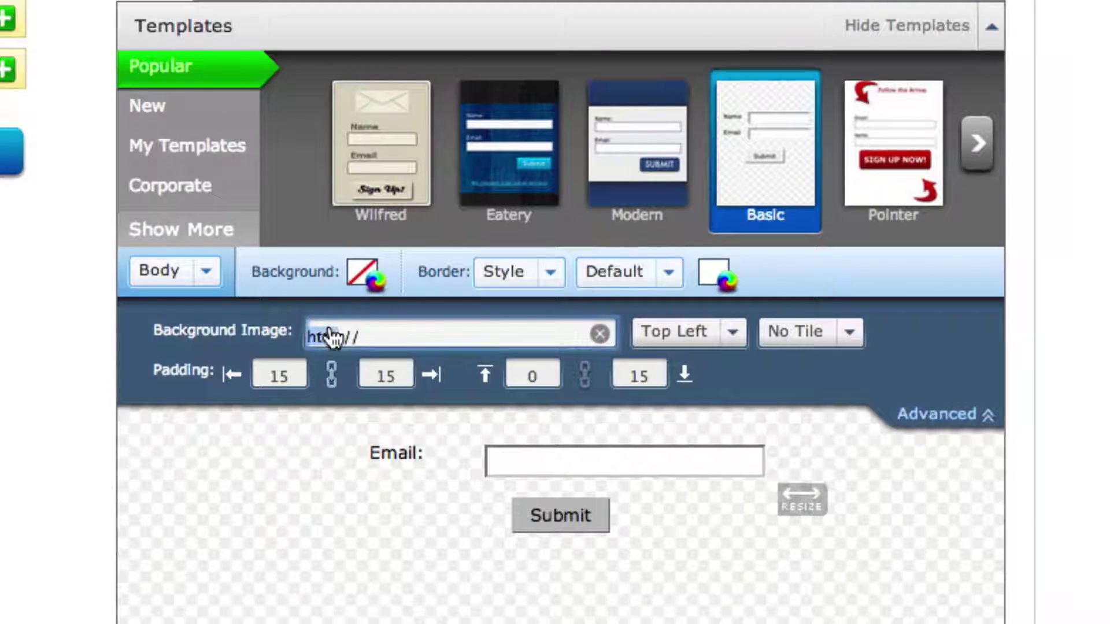
drag(327, 337, 372, 341)
key(ctrl+v)
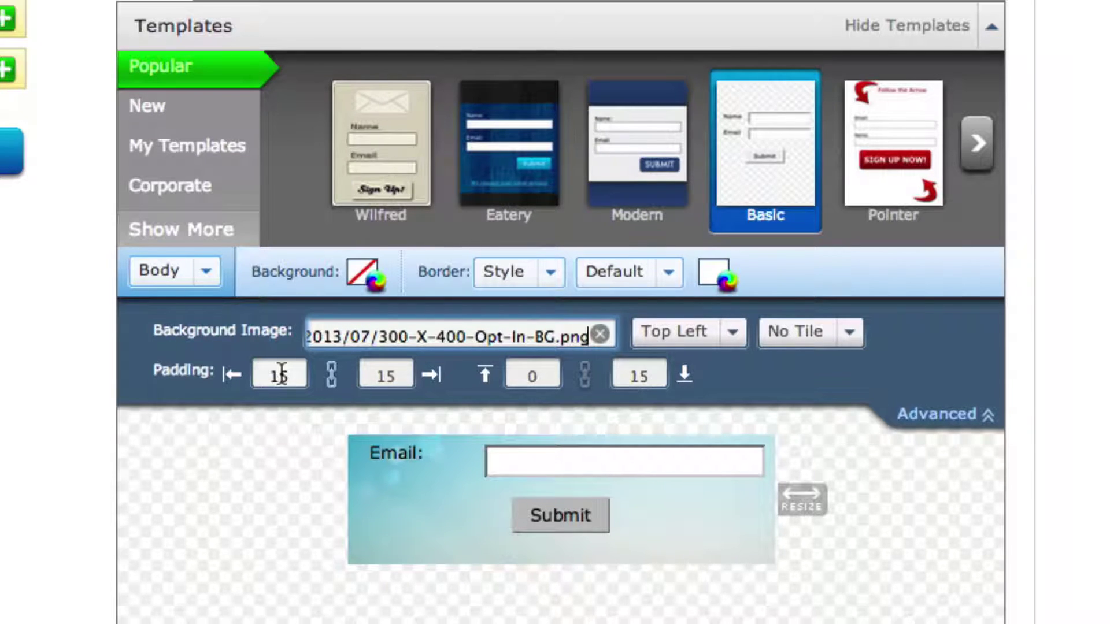
Set the form body's bottom padding to 220
click(651, 373)
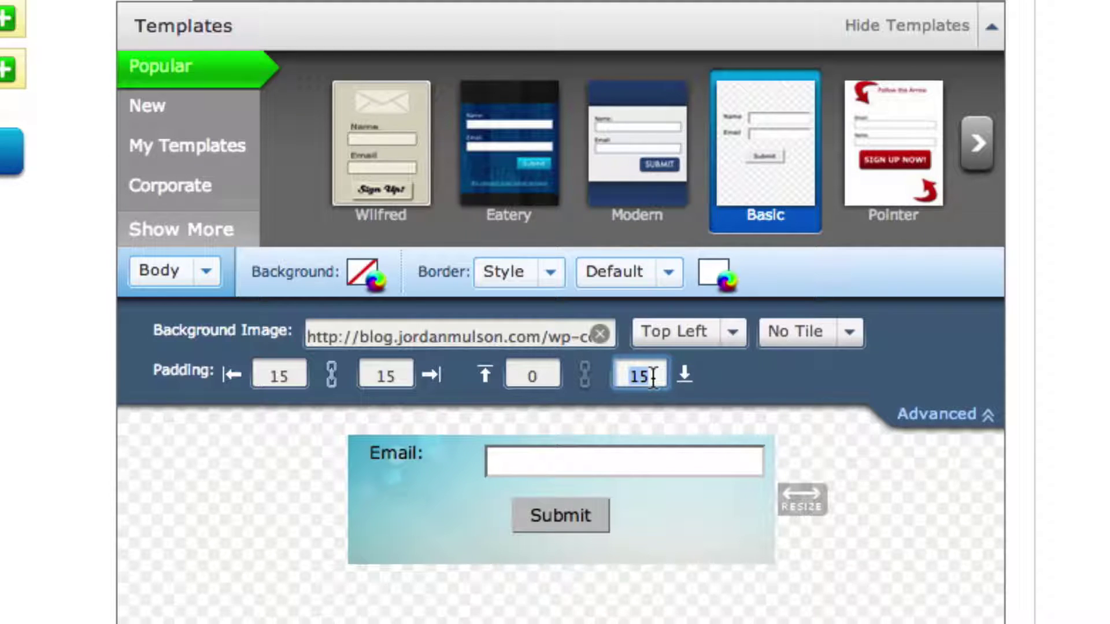
text(152)
key(BackSpace)
key(BackSpace)
key(BackSpace)
text(220)
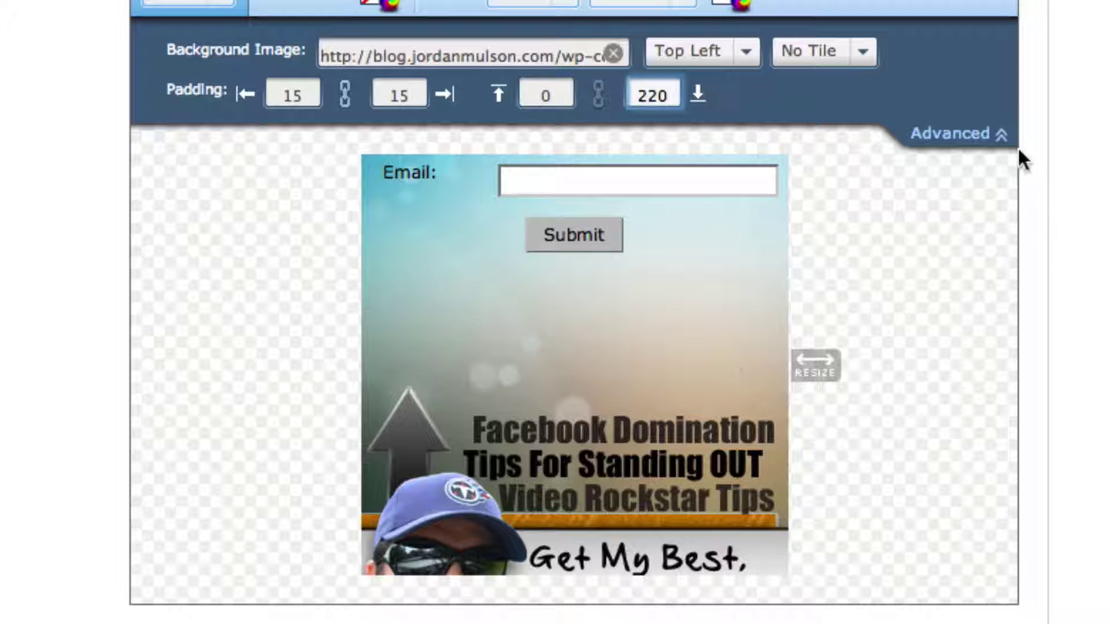
Delete the 'Email:' label from the Email field
click(963, 137)
click(448, 91)
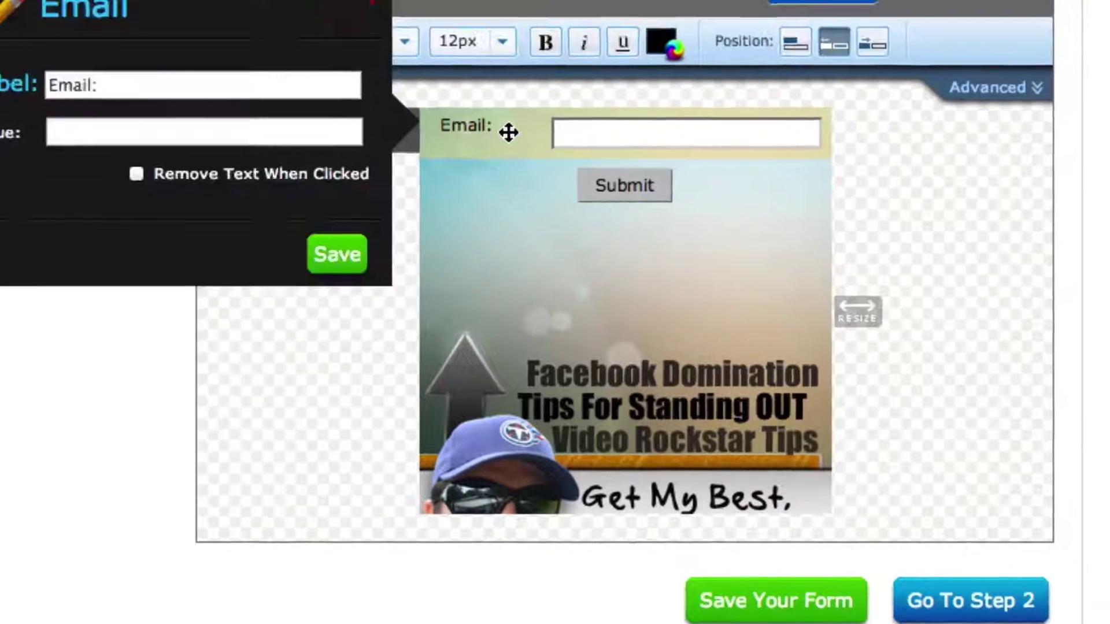
drag(120, 78, 0, 73)
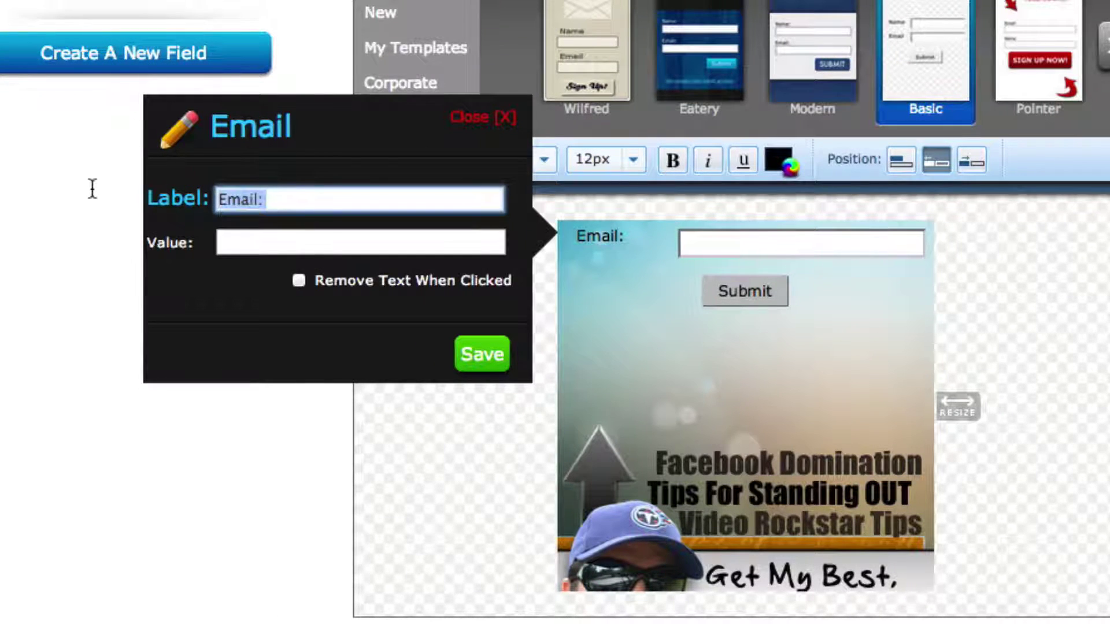
key(BackSpace)
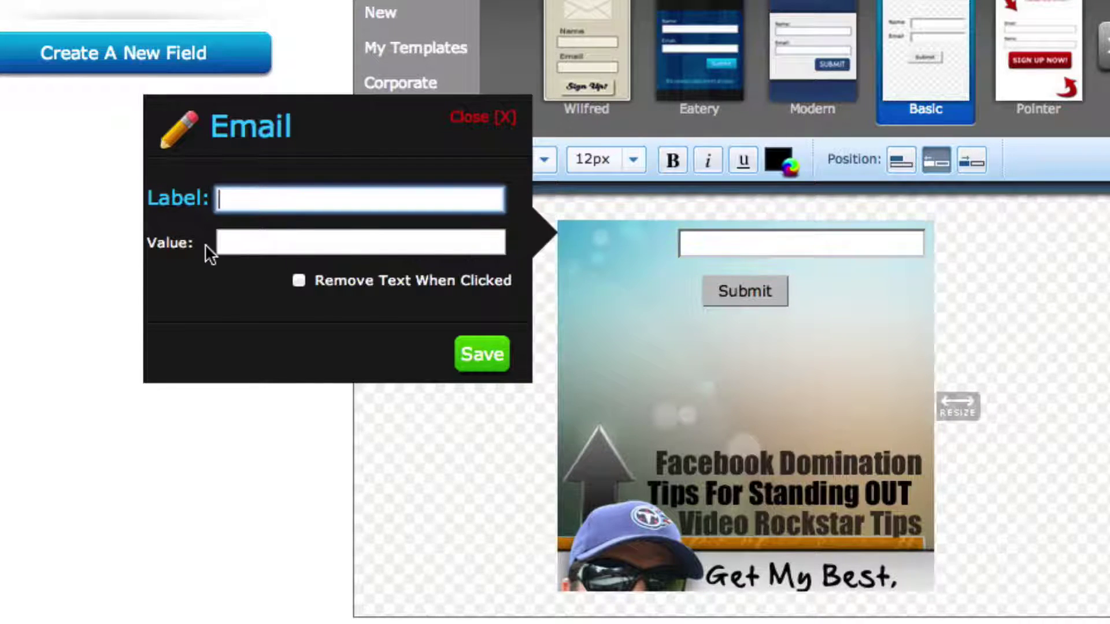
Add 'Enter your best email' placeholder text that clears when clicked, and save
click(277, 234)
text(E)
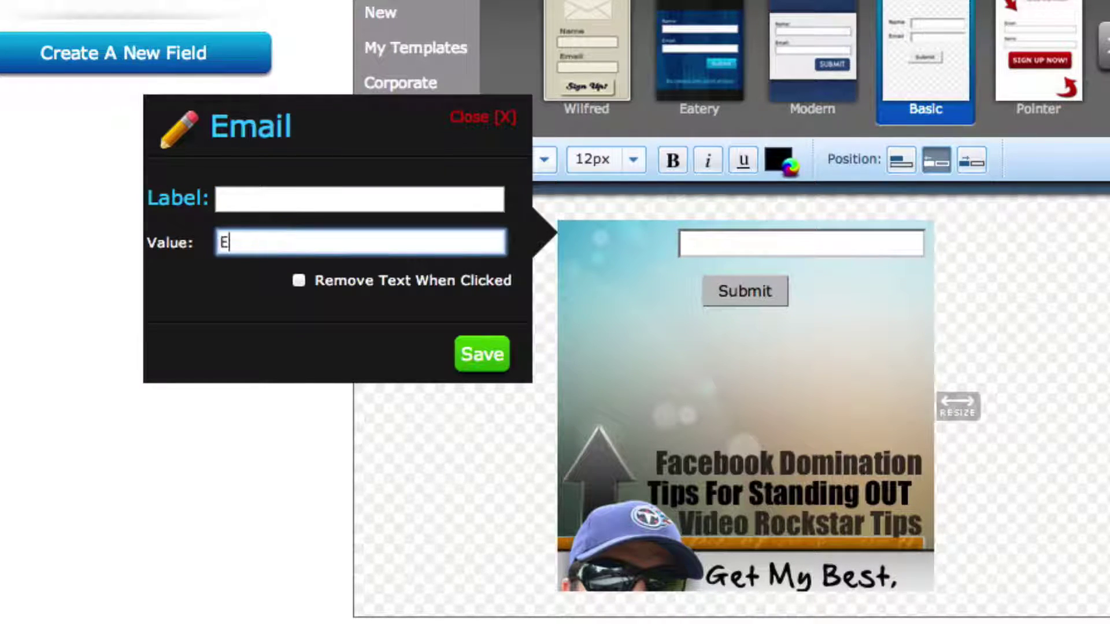
text(nter)
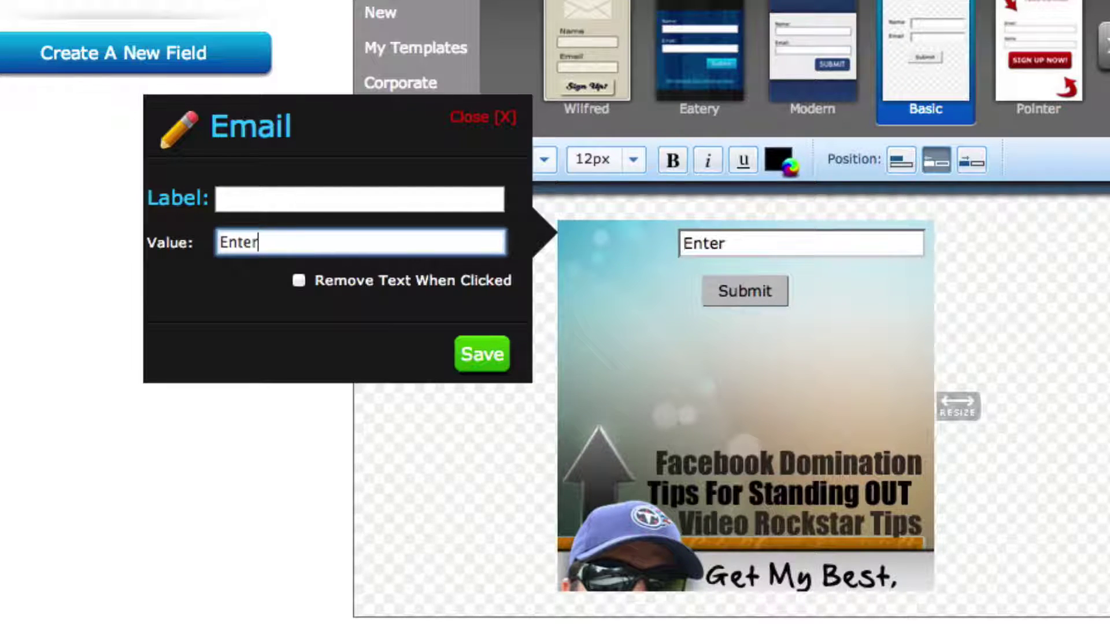
text( your best email...)
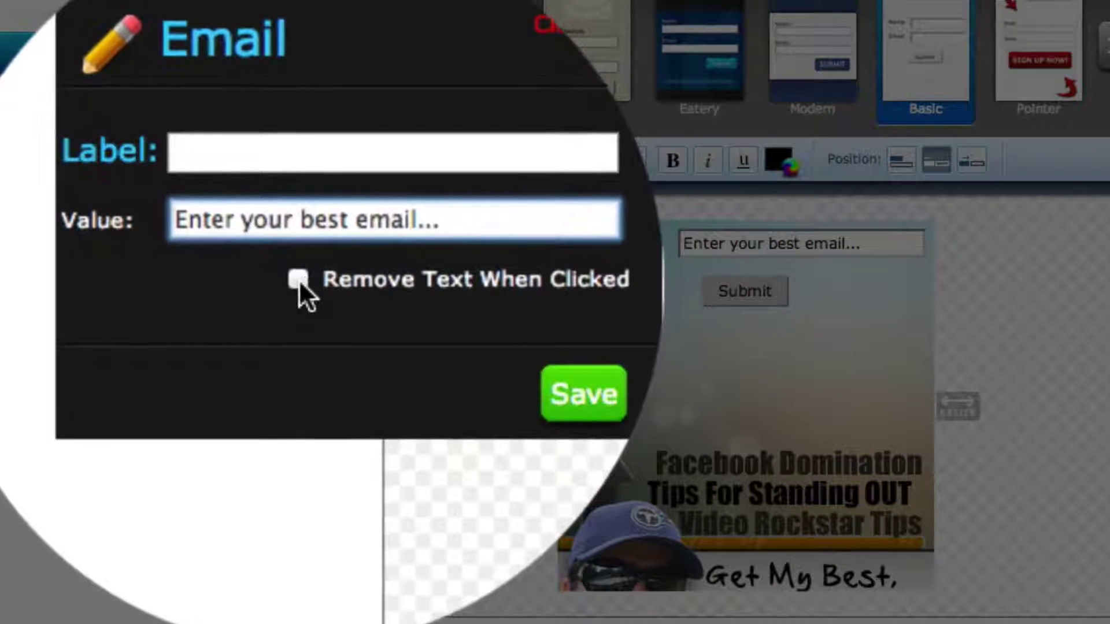
click(299, 280)
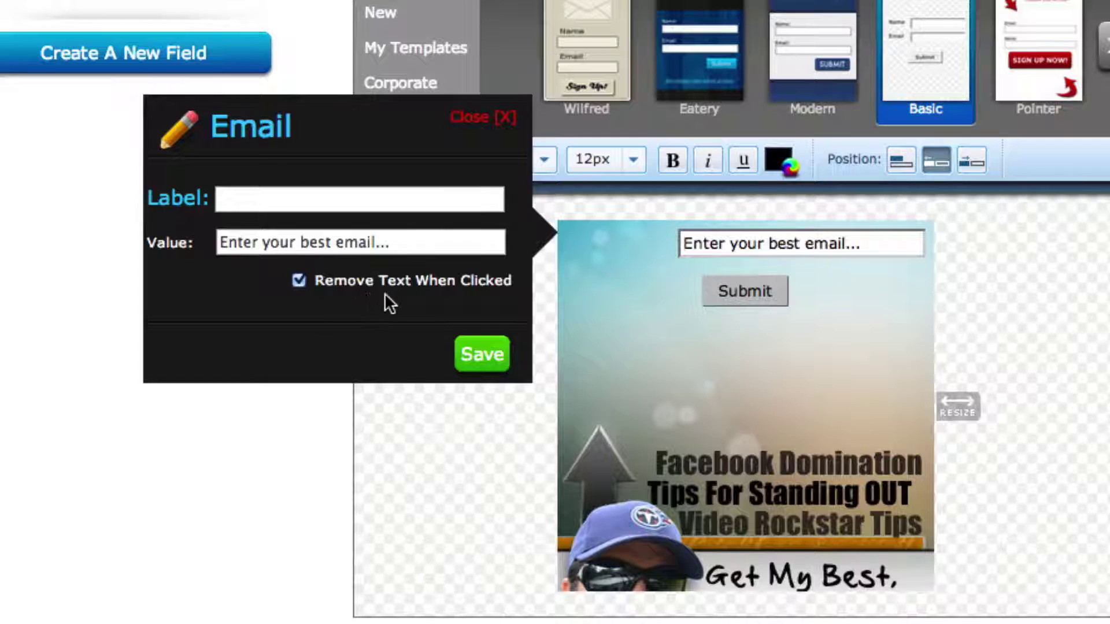
click(480, 354)
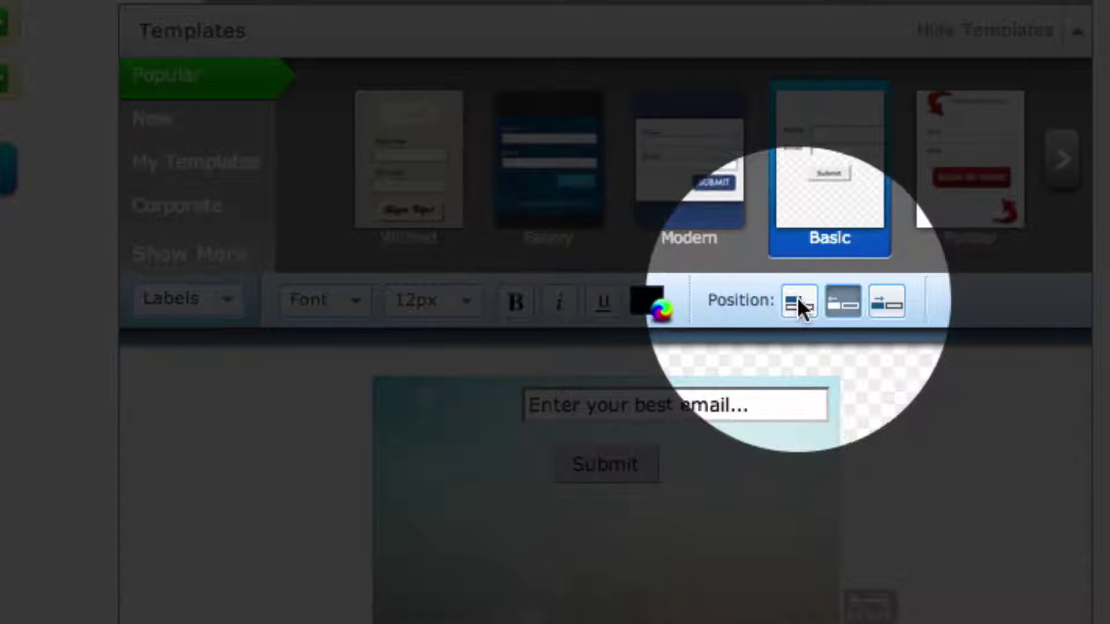
Position labels on top and set the label font size to 18px
click(799, 301)
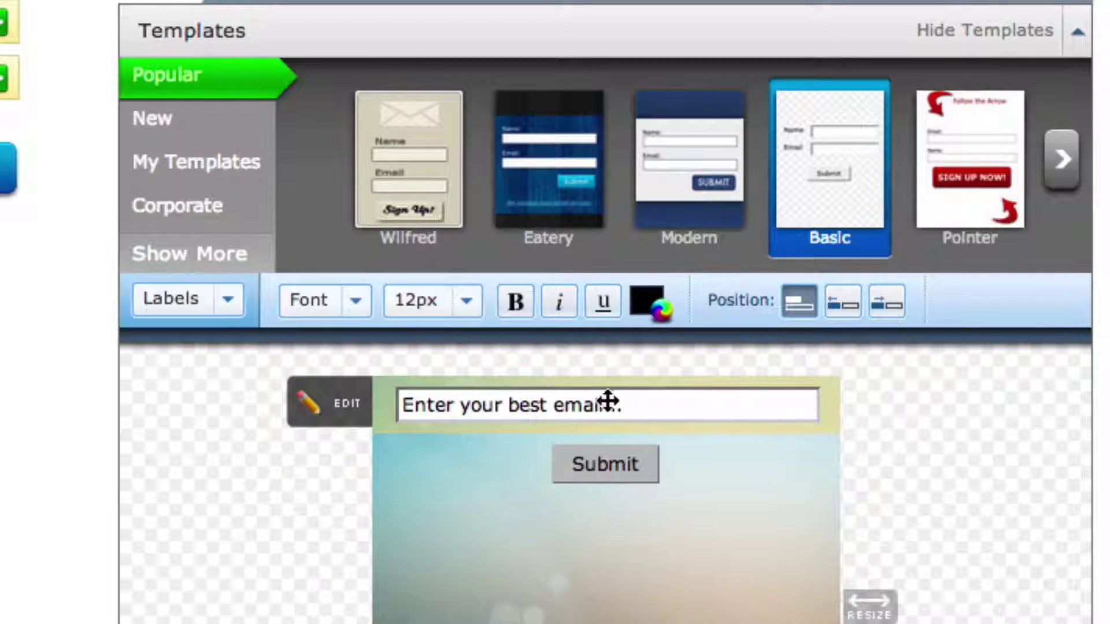
click(468, 300)
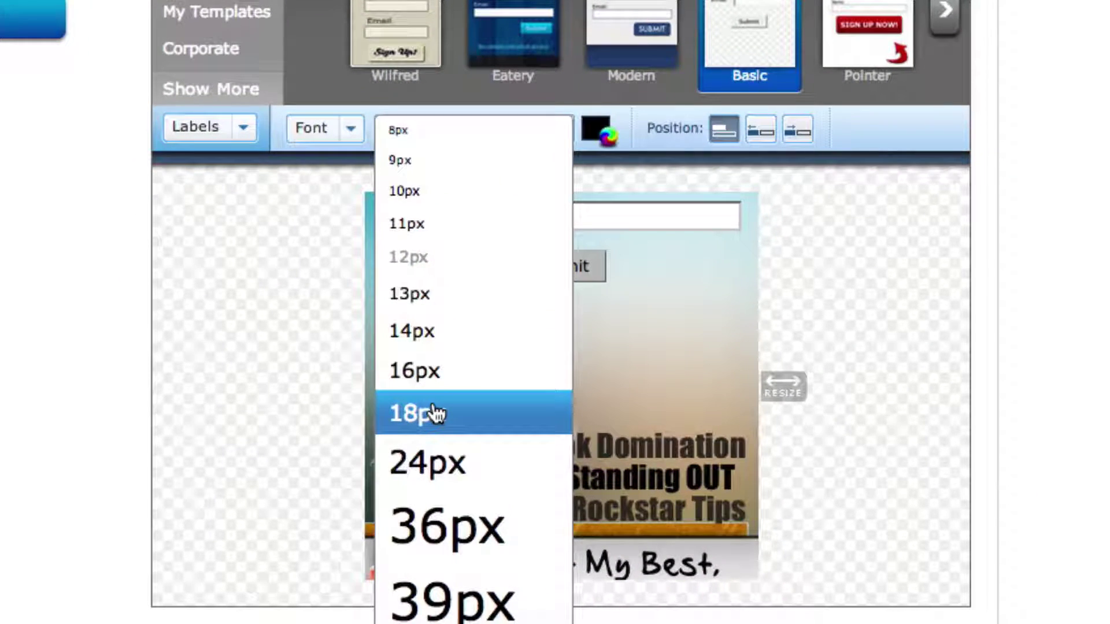
click(435, 414)
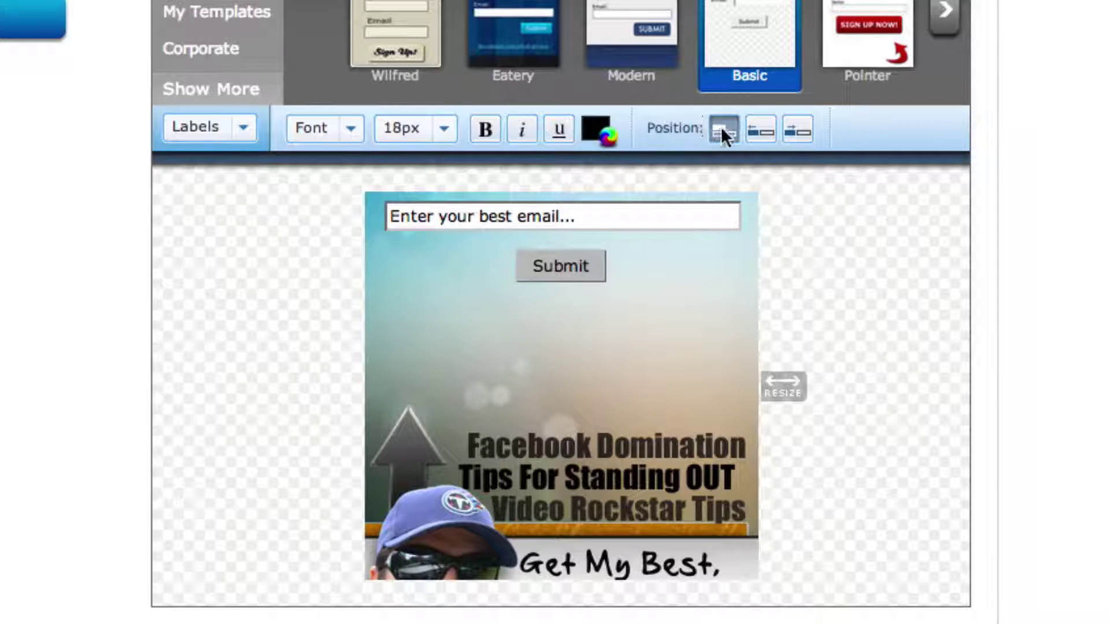
Open the Submit Button's advanced styling to reveal its Button Image option
click(243, 128)
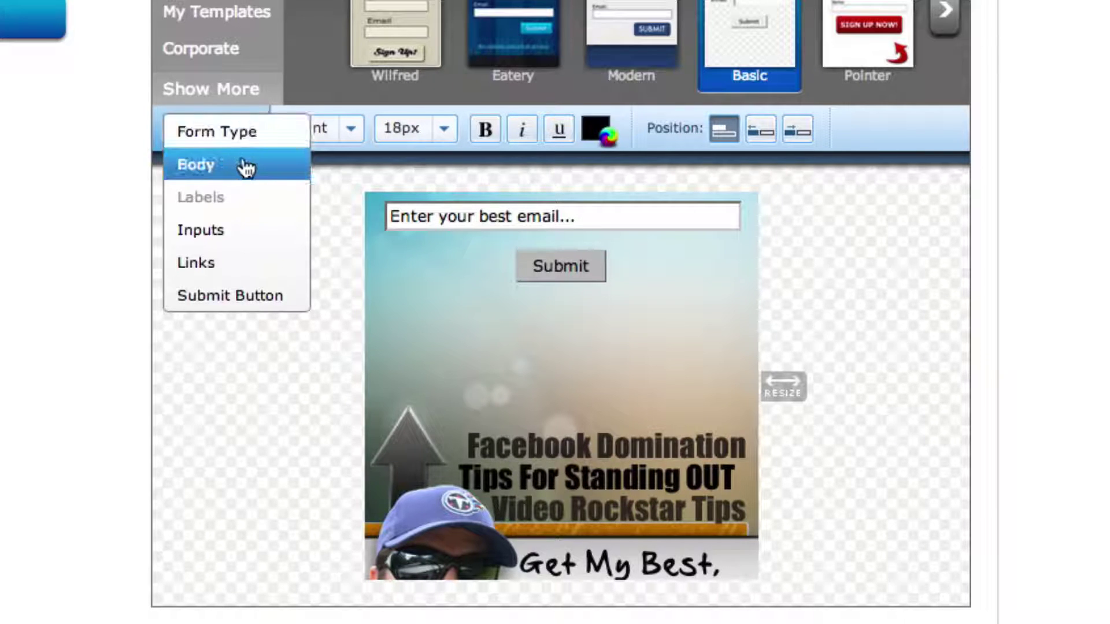
click(211, 230)
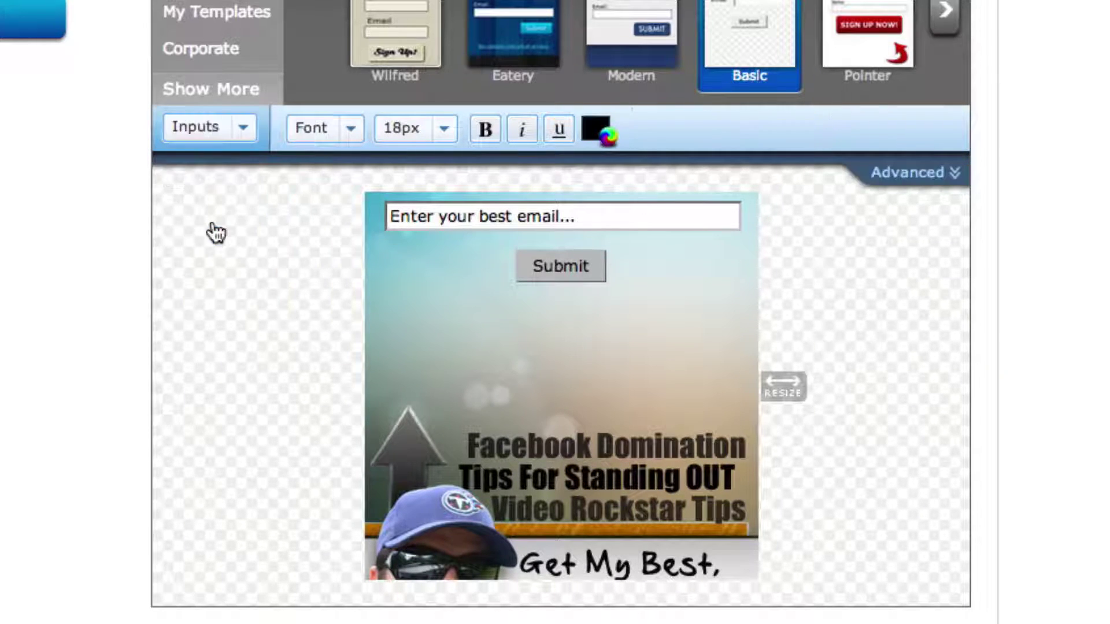
click(938, 176)
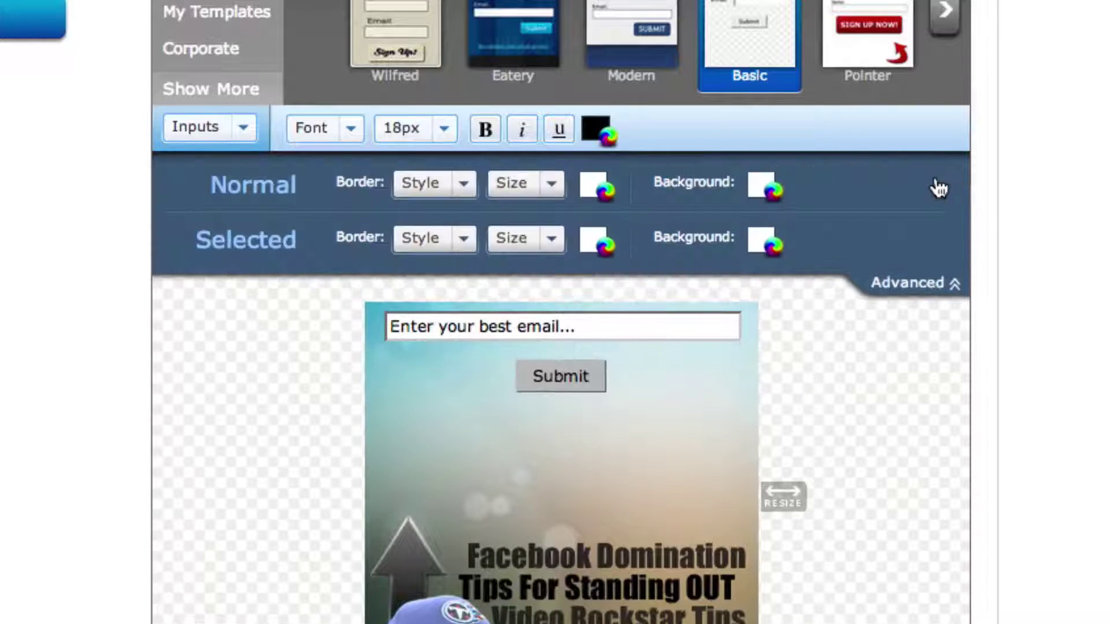
click(920, 284)
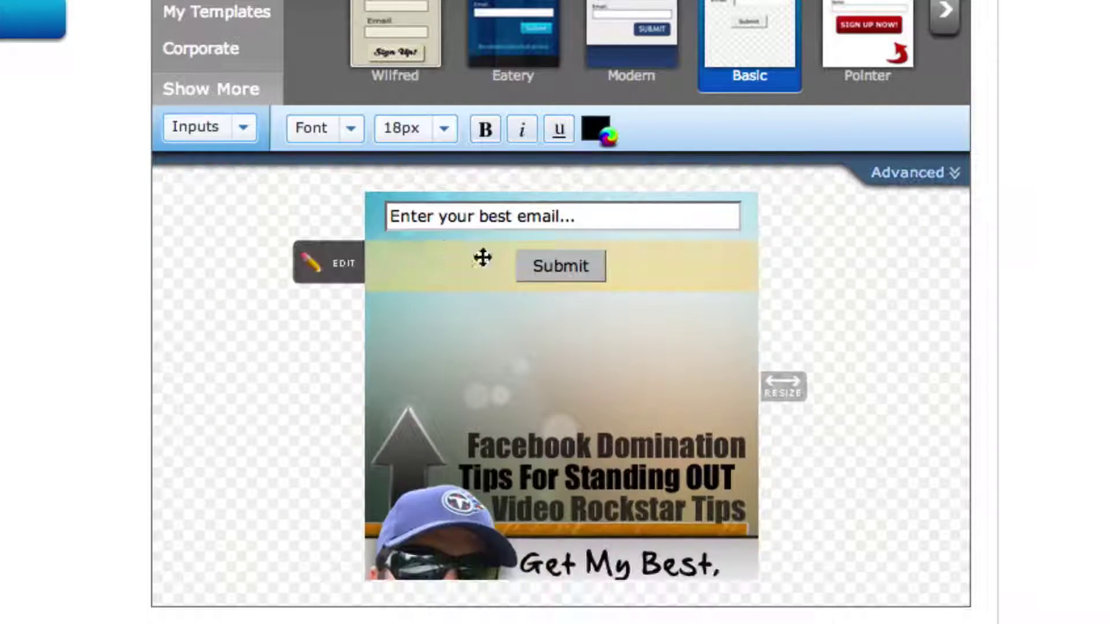
click(244, 129)
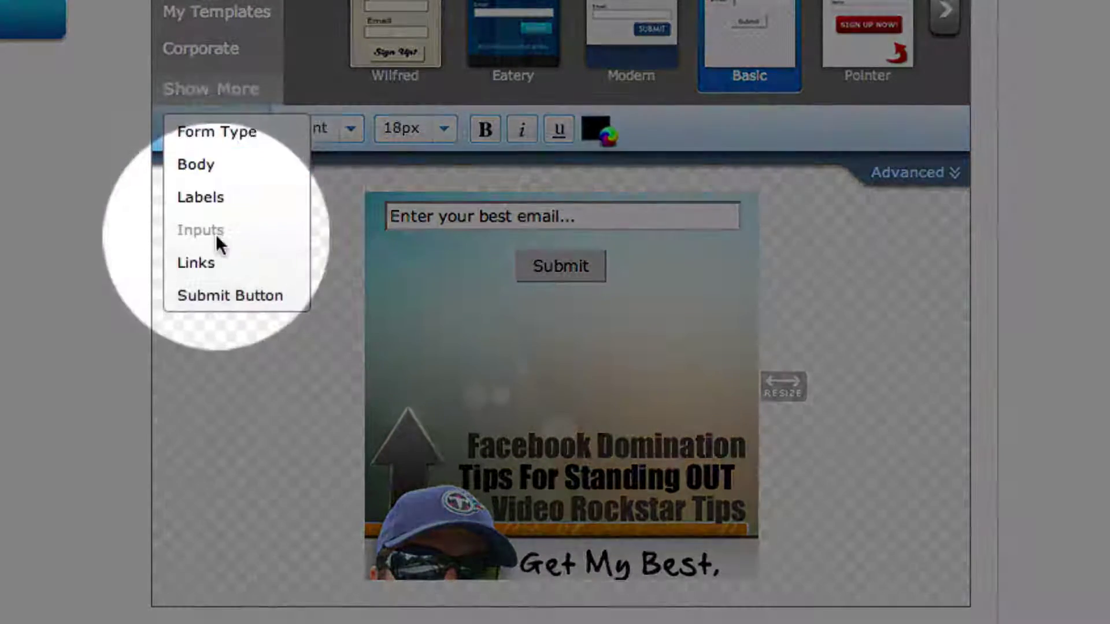
click(219, 299)
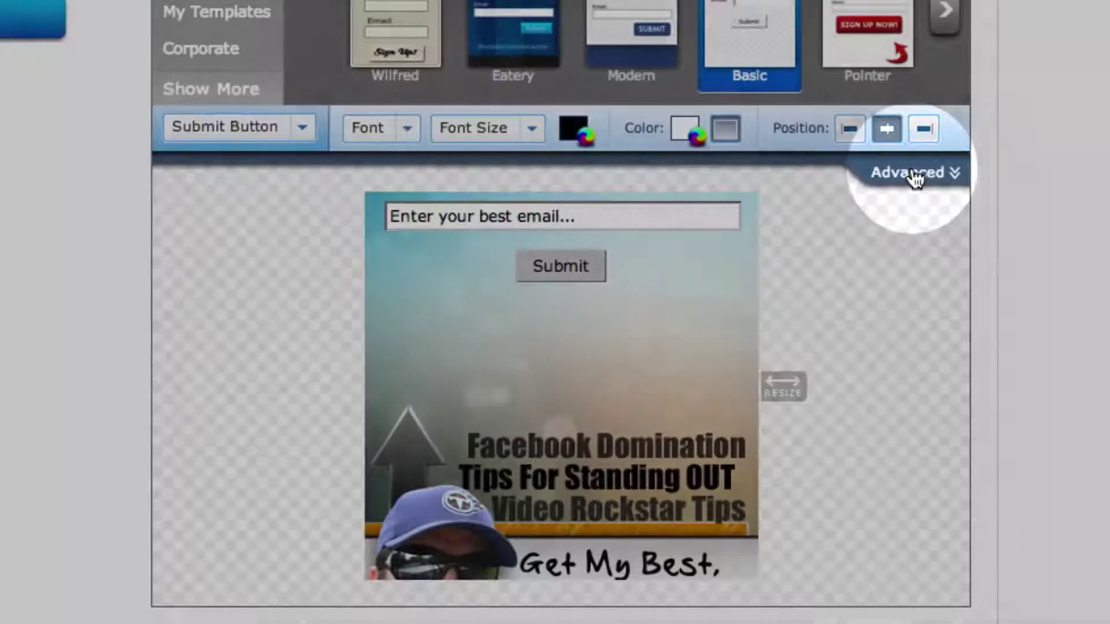
click(911, 173)
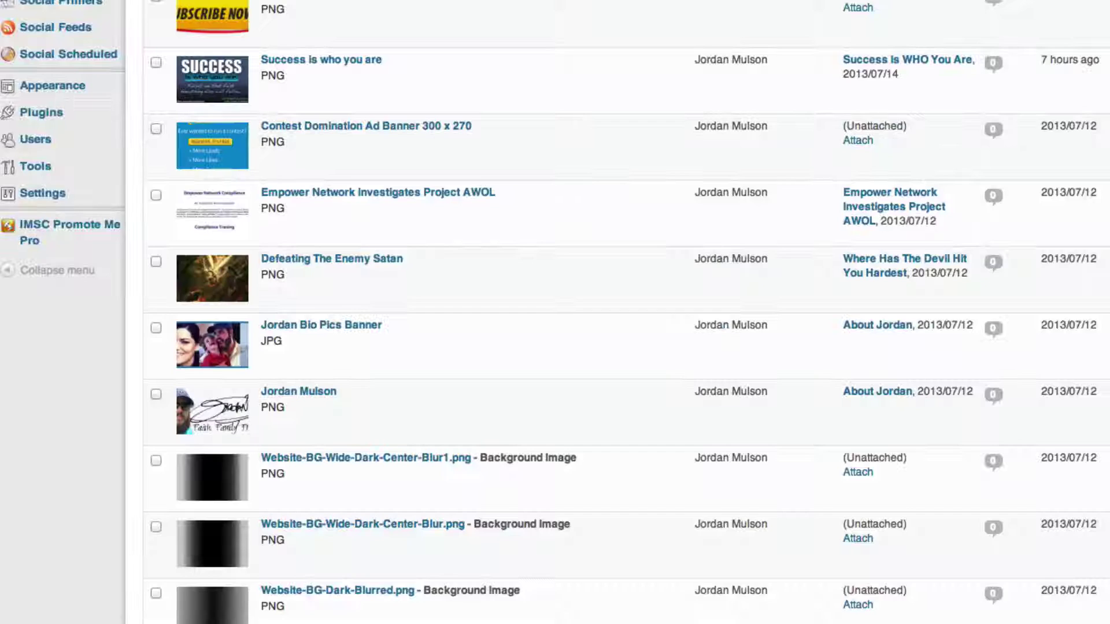
Open orange-subscribe in the Media Library and select its file URL
click(264, 193)
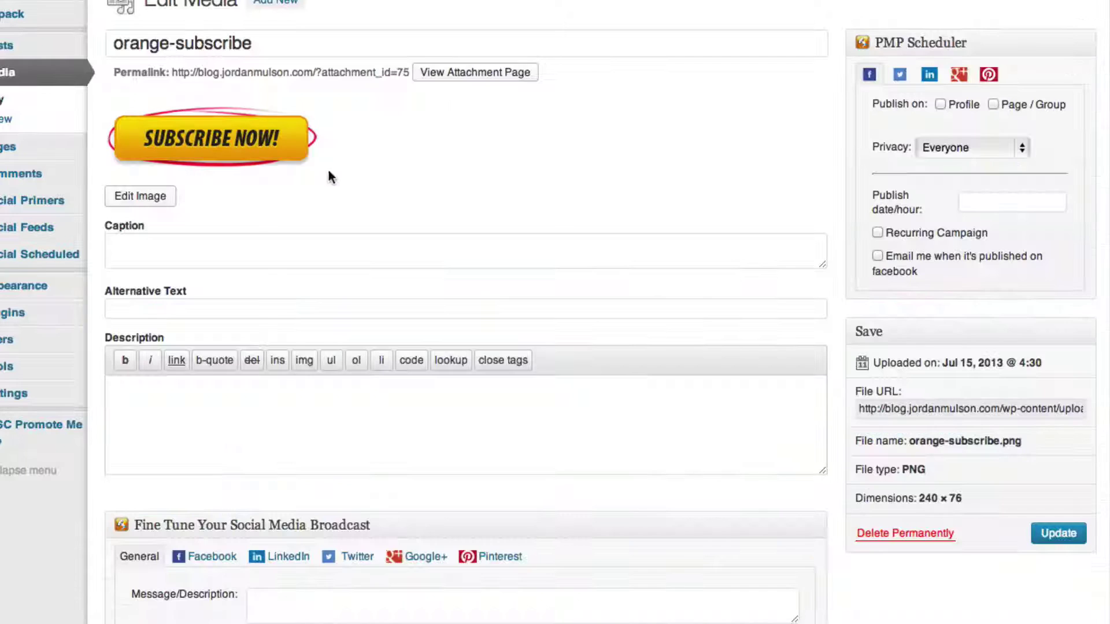
click(928, 410)
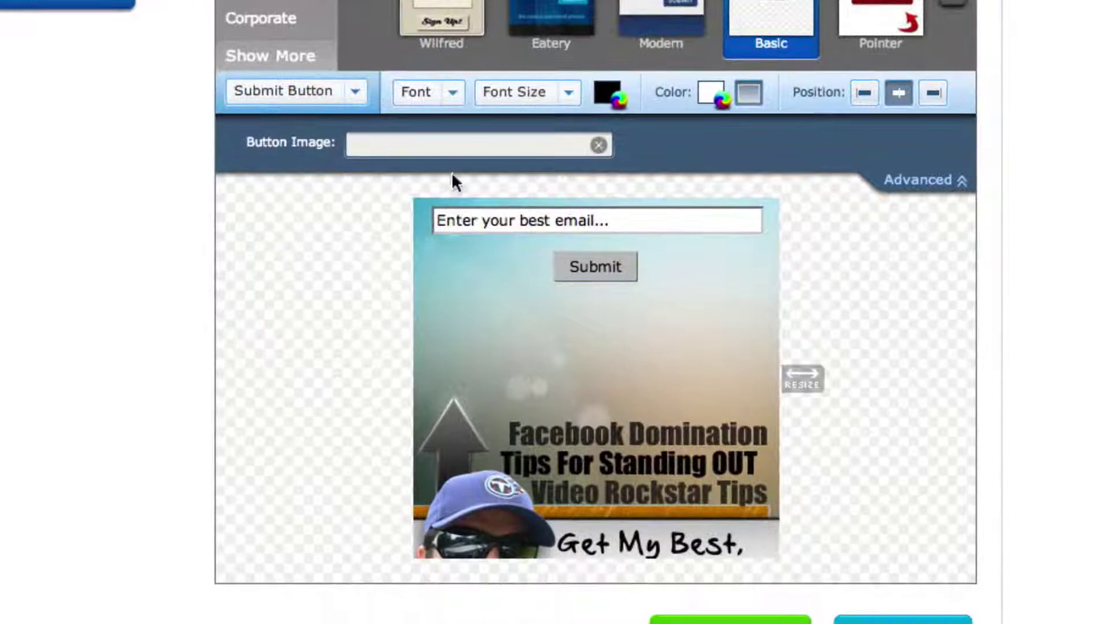
Paste the orange-subscribe.png URL into the submit button's Button Image field
click(429, 162)
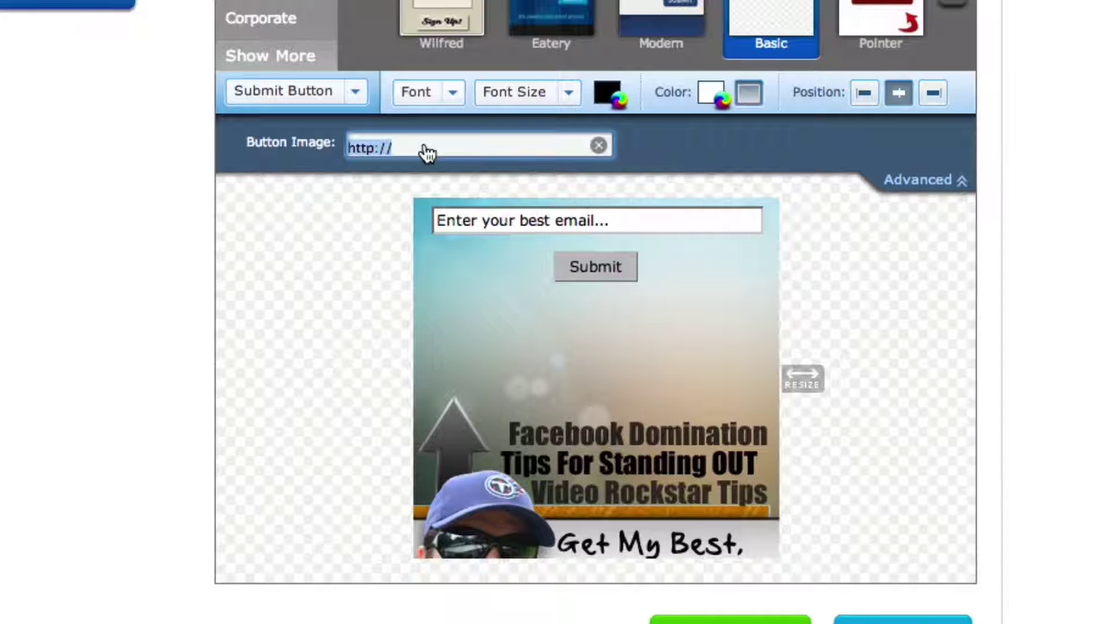
key(ctrl+v)
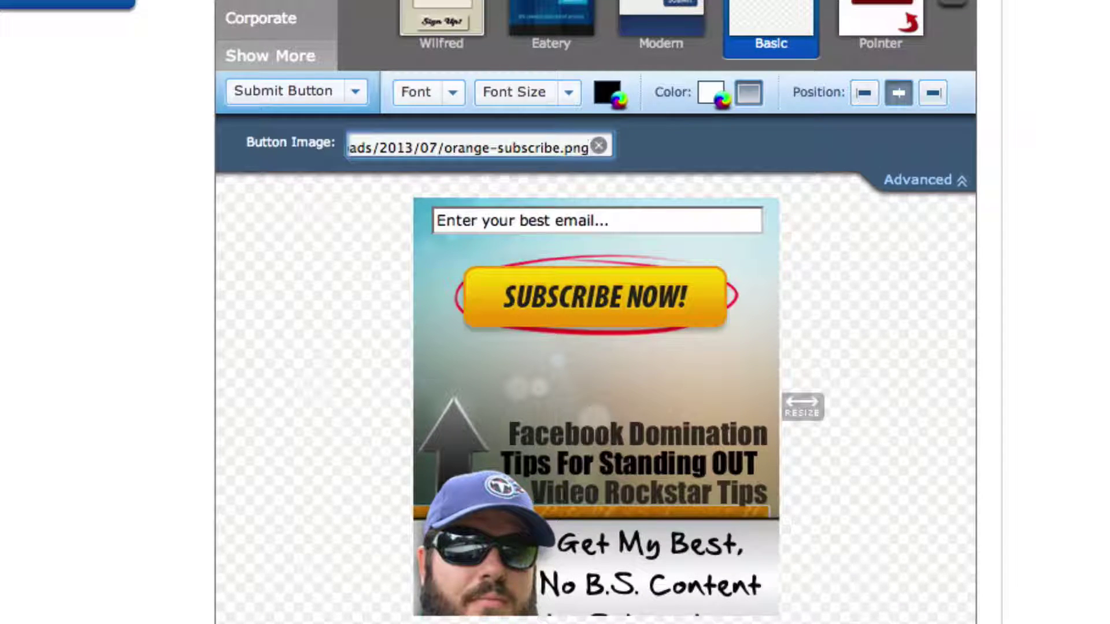
mouse_move(542, 308)
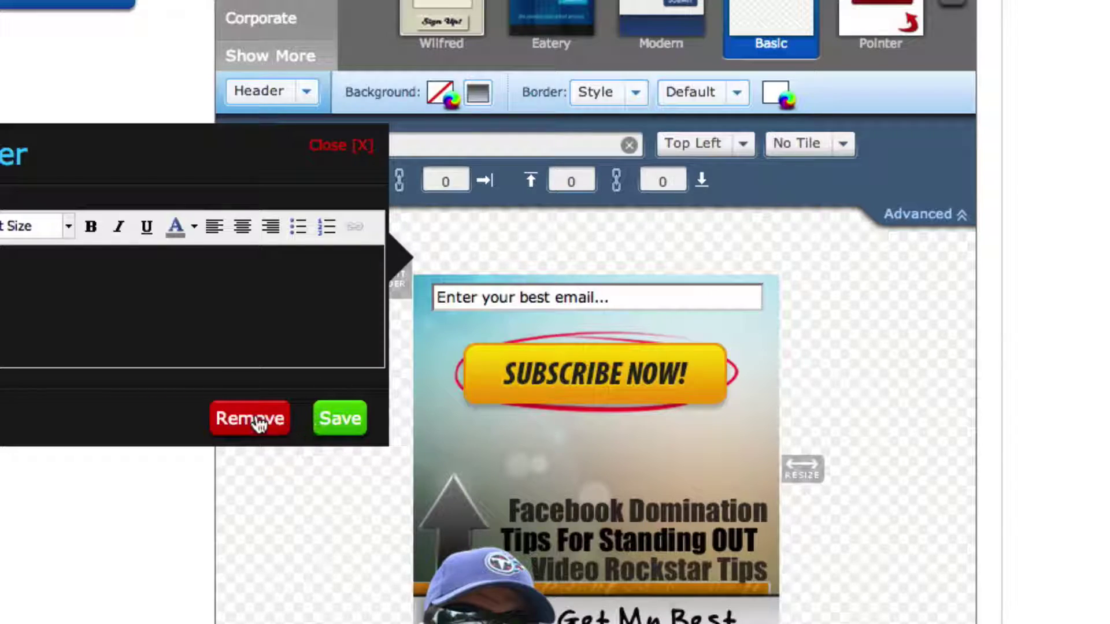
Remove the empty header and add a text element reading 'Your Email = The Goods'
click(257, 421)
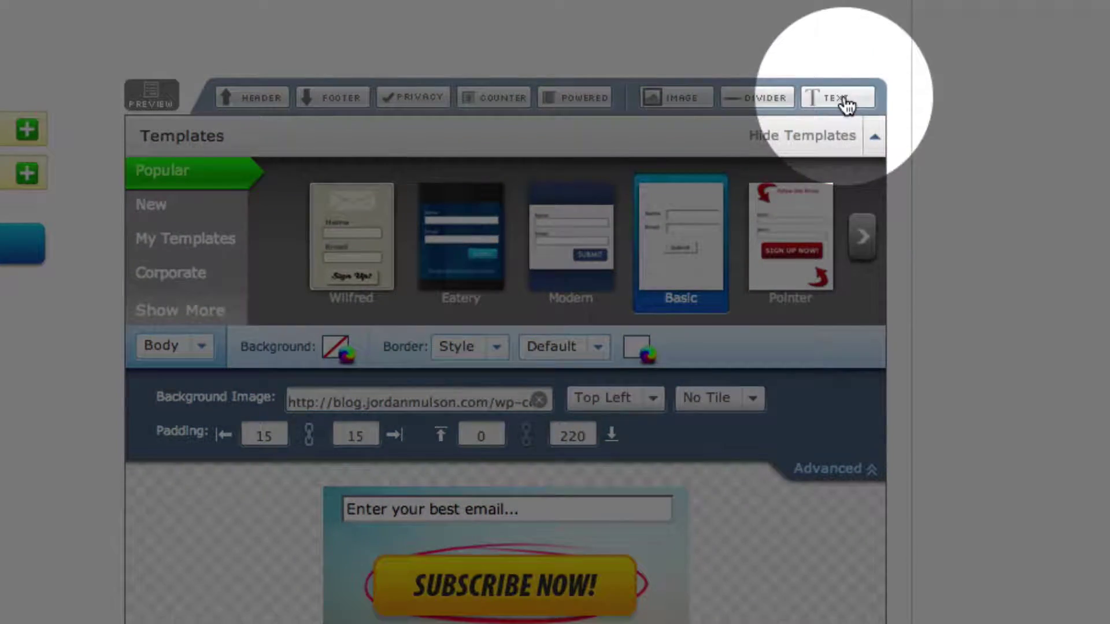
click(840, 100)
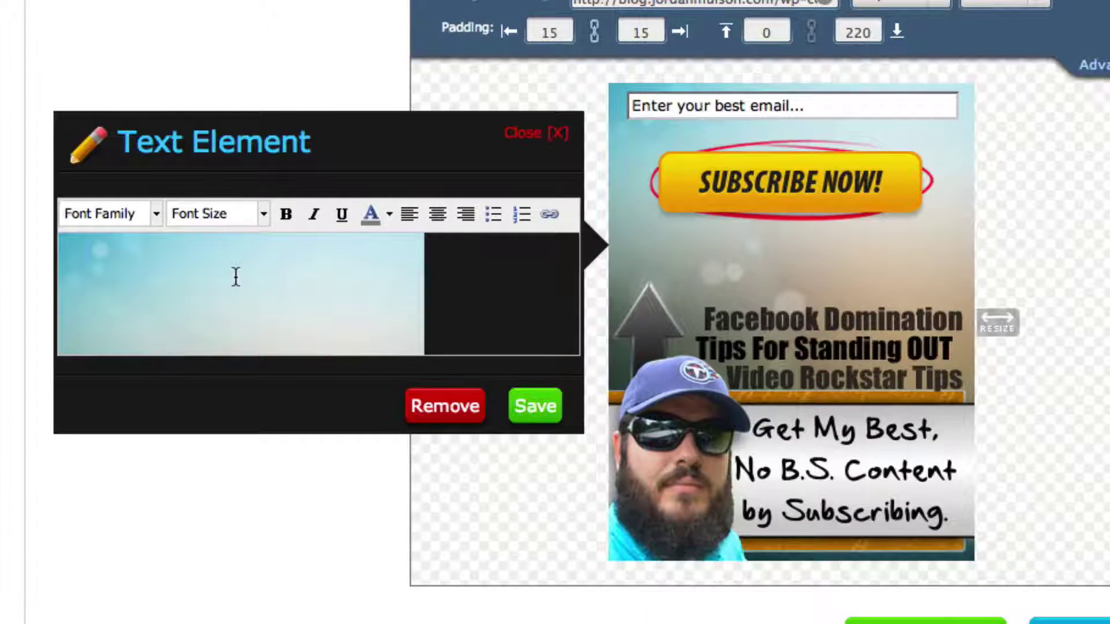
click(236, 277)
text(Your Email)
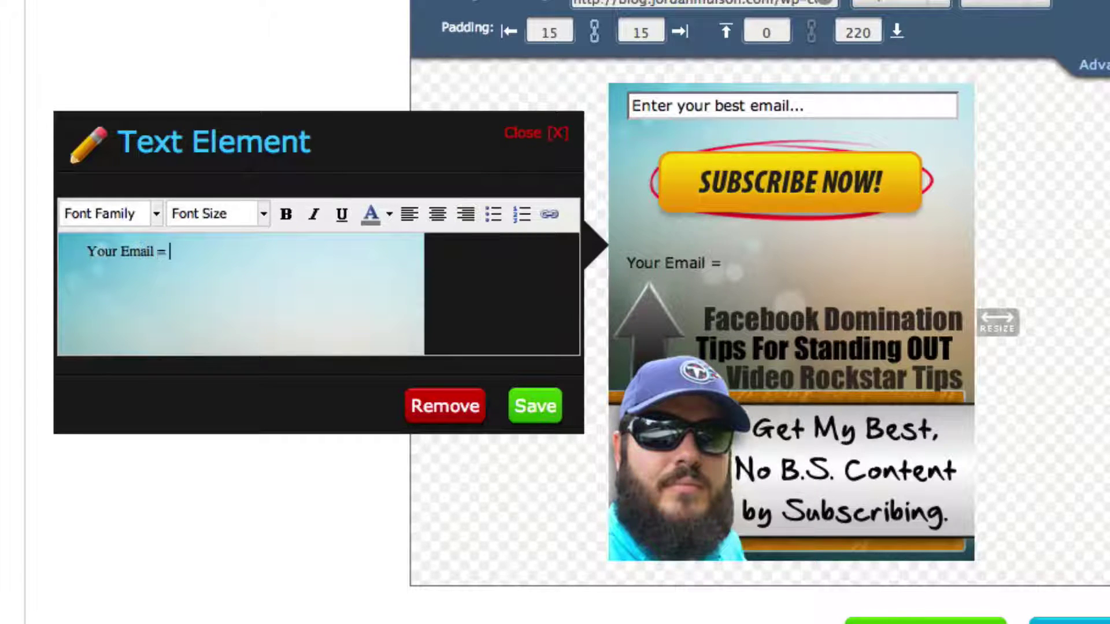
text( = The Goods)
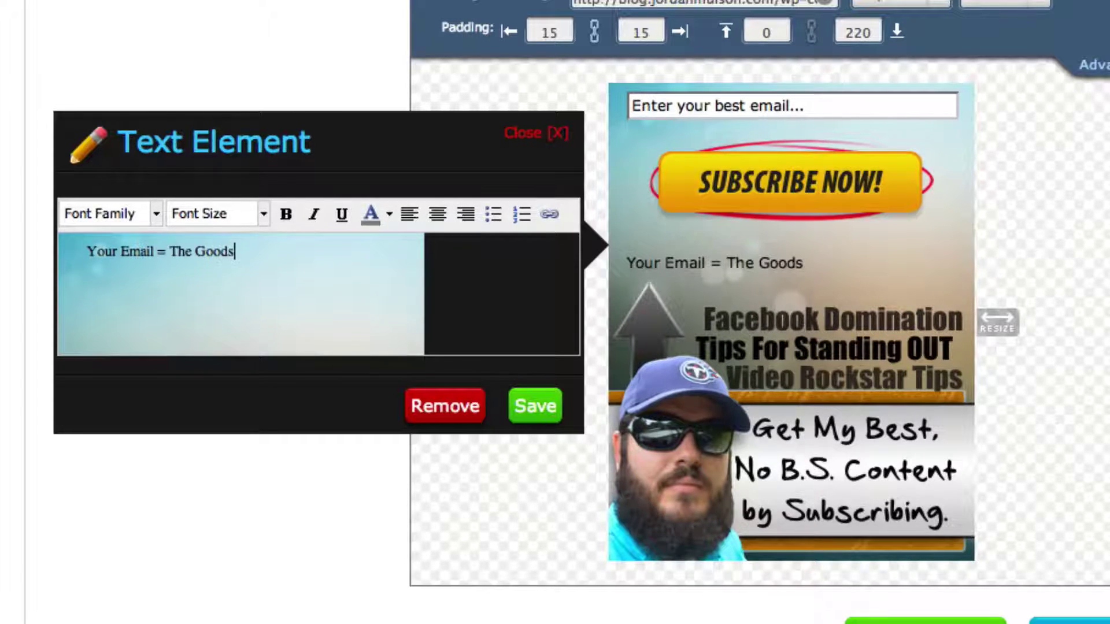
Center the 'Your Email = The Goods' line and set its font size to 18px
triple_click(249, 264)
click(438, 214)
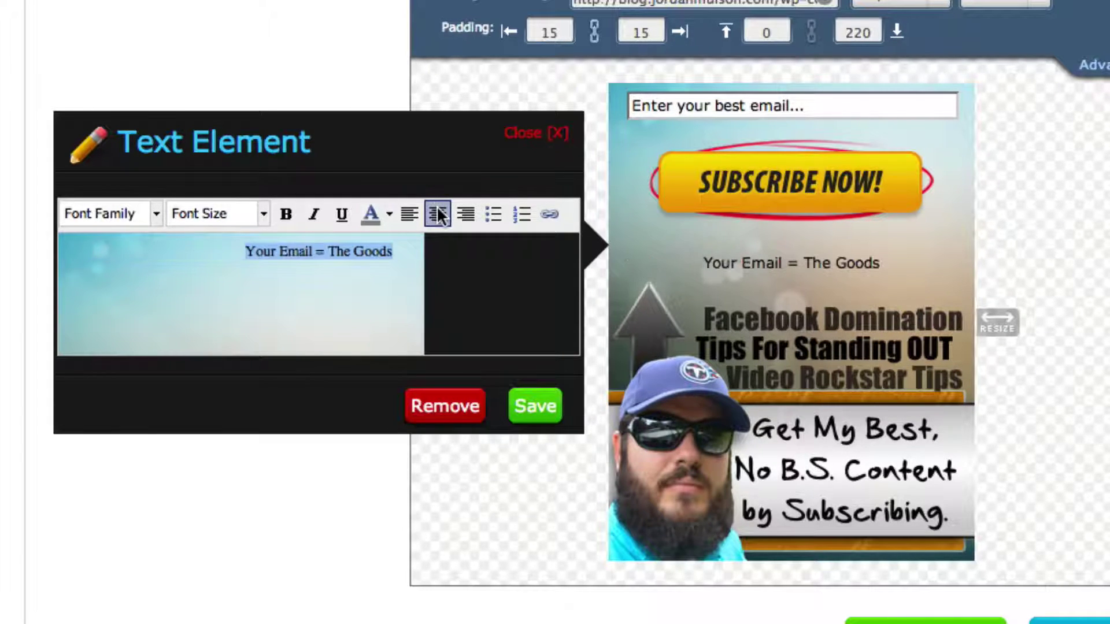
click(259, 215)
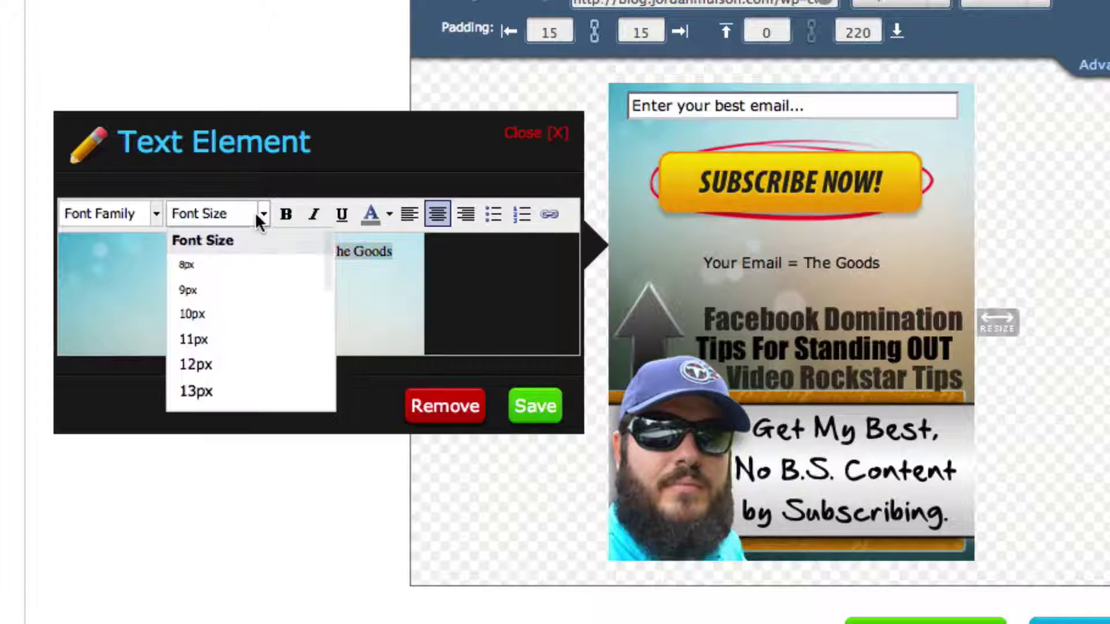
scroll(205, 391, down, 1)
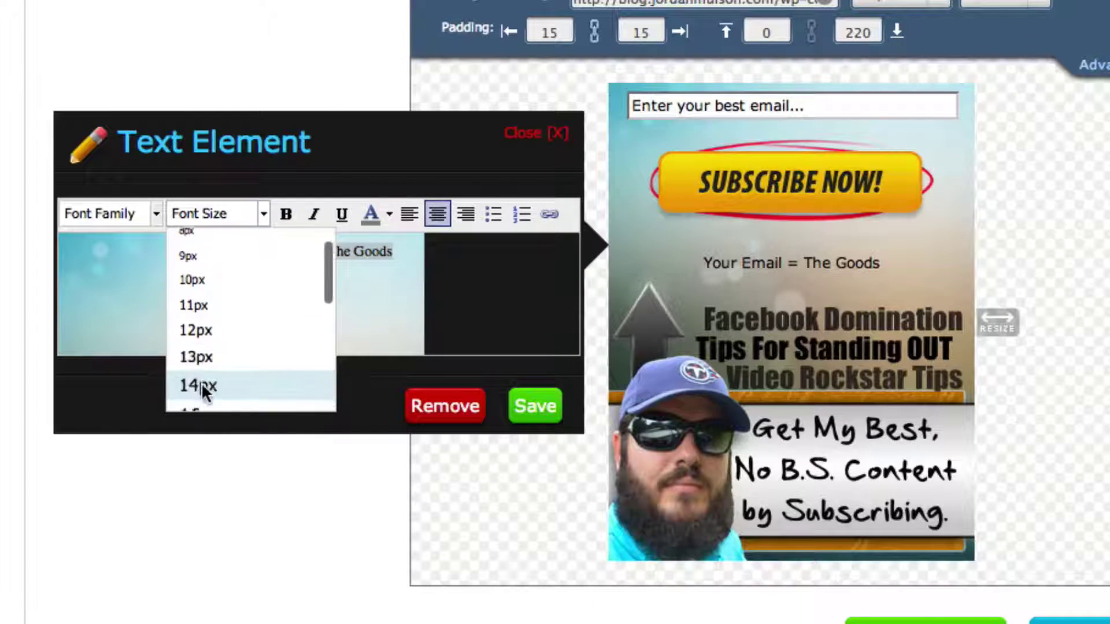
scroll(202, 391, down, 1)
click(202, 380)
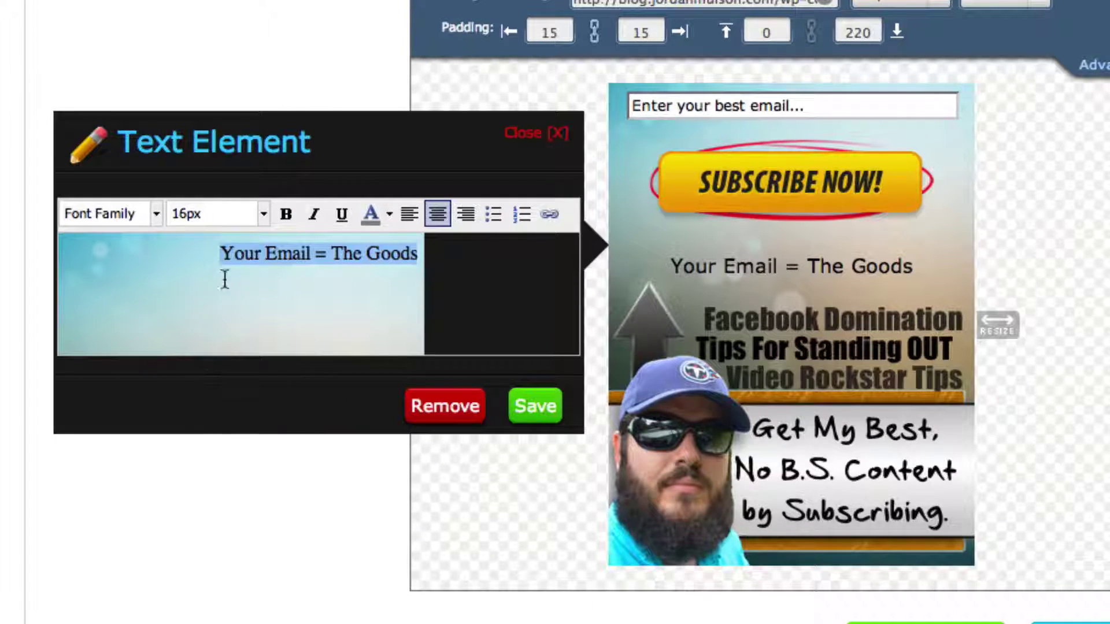
click(258, 209)
scroll(204, 367, down, 1)
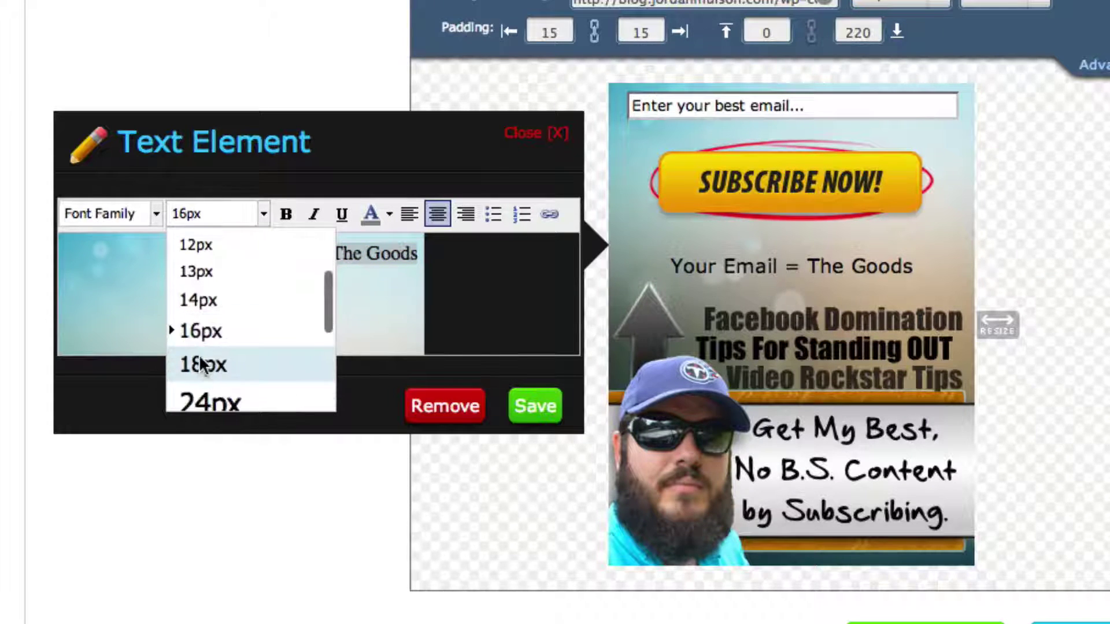
click(202, 365)
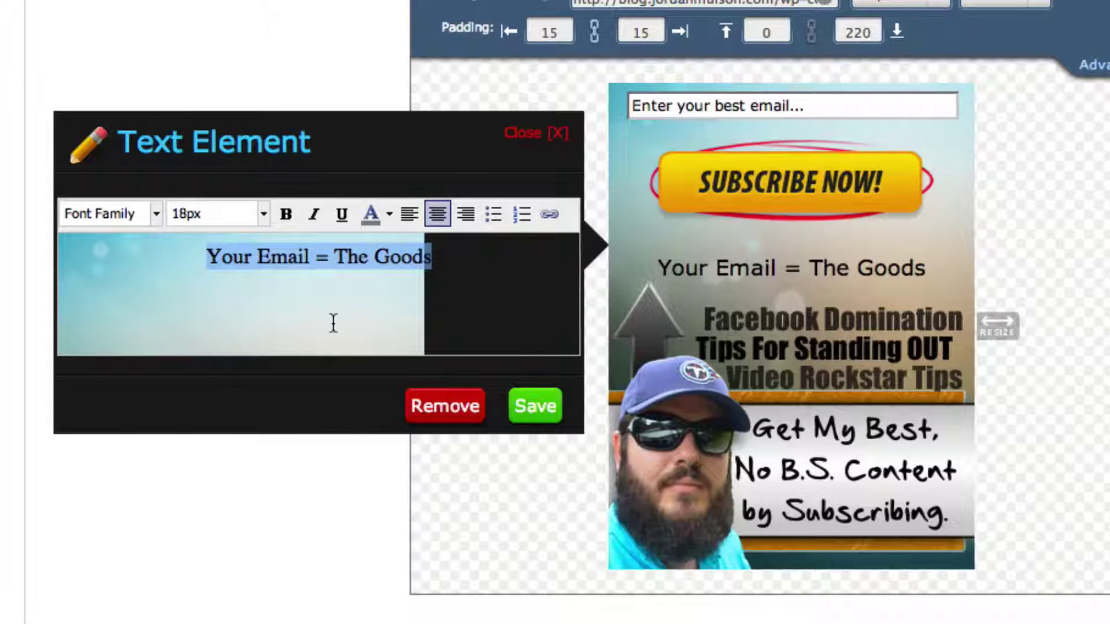
Save the text element and drag the headline to the top, above the email field
click(527, 409)
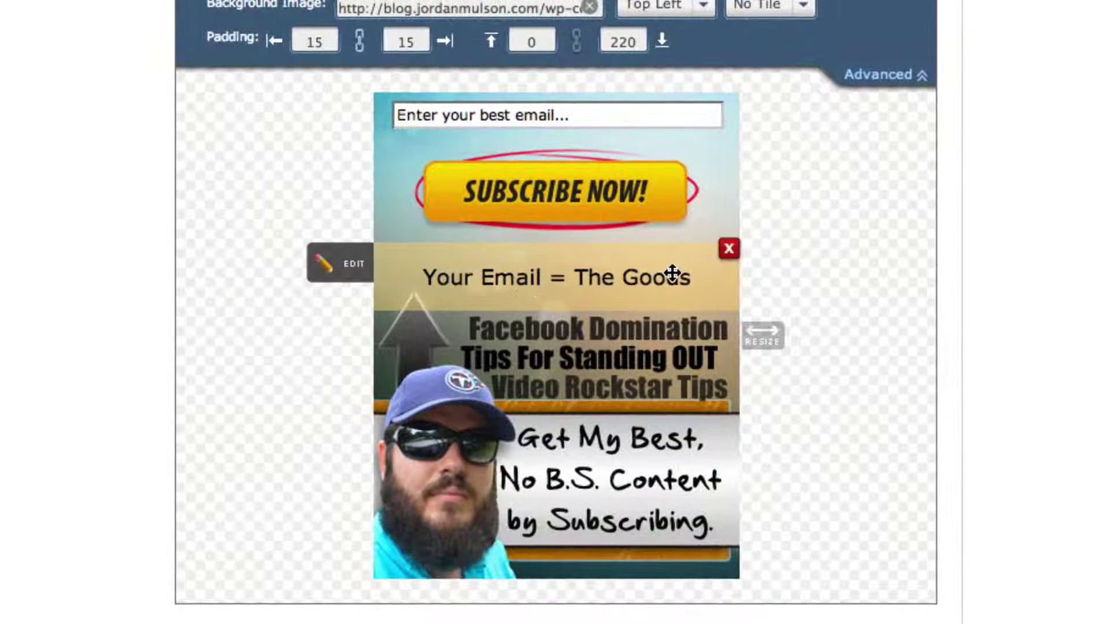
drag(672, 272, 671, 112)
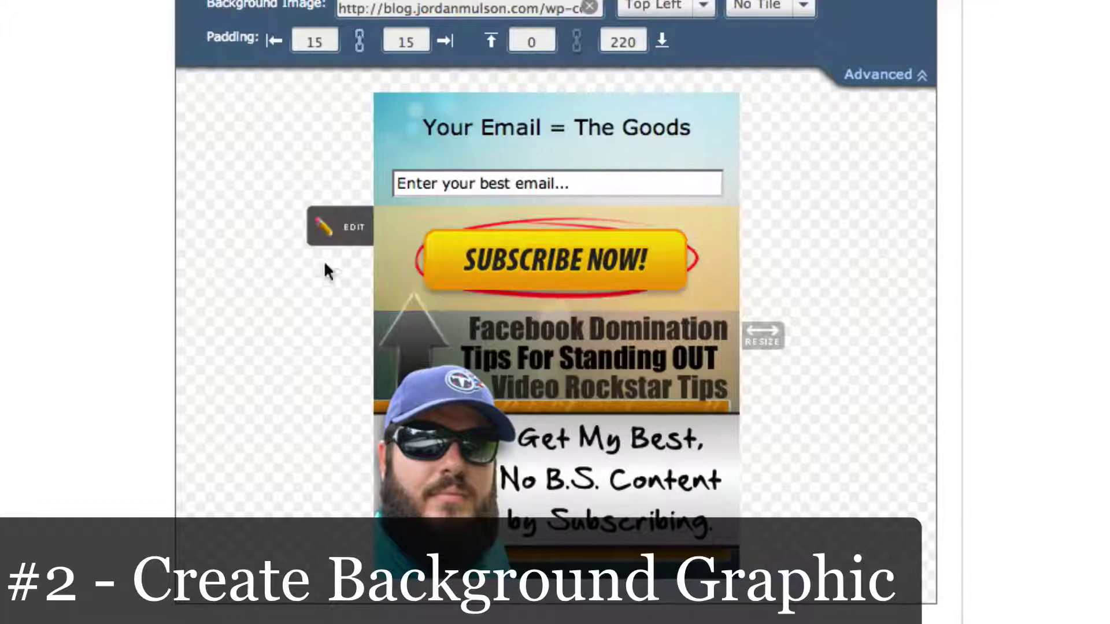
mouse_move(606, 136)
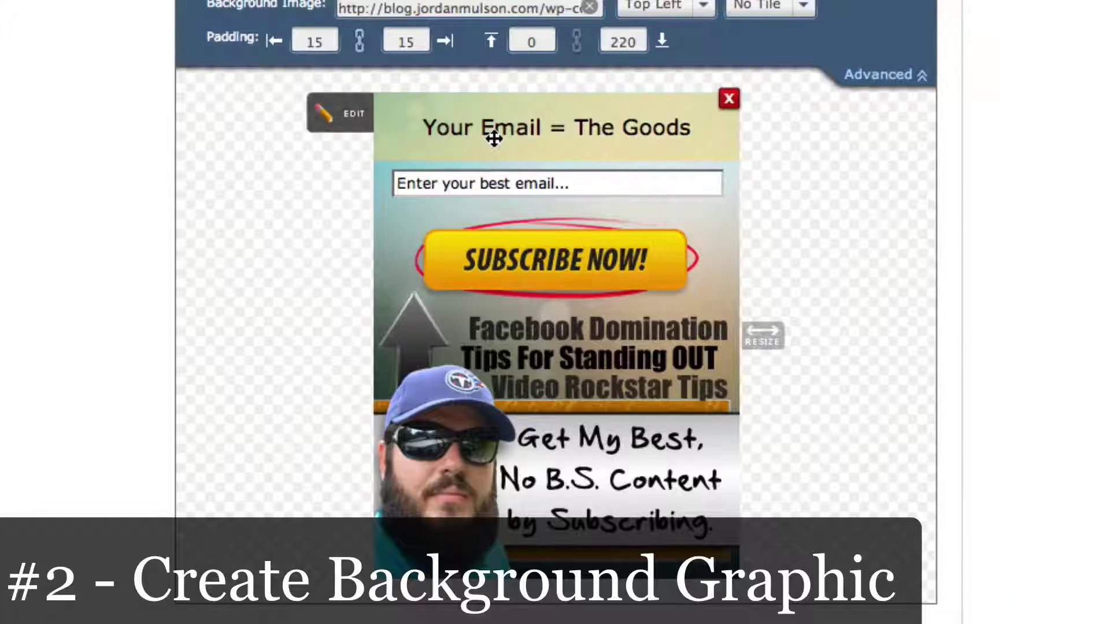